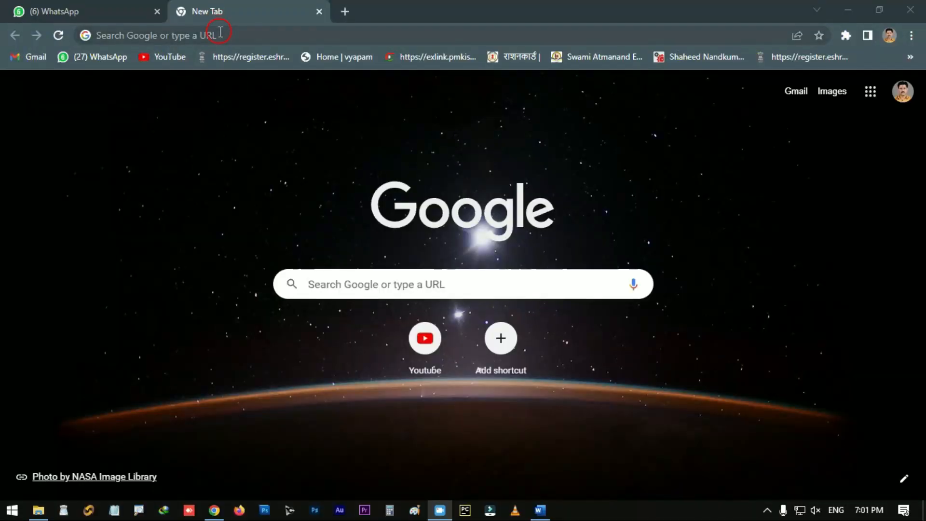
# Search 'gds' in Chrome and open the IndiaPost GDS Online site with circle-wise vacancies
pyautogui.click(221, 33)
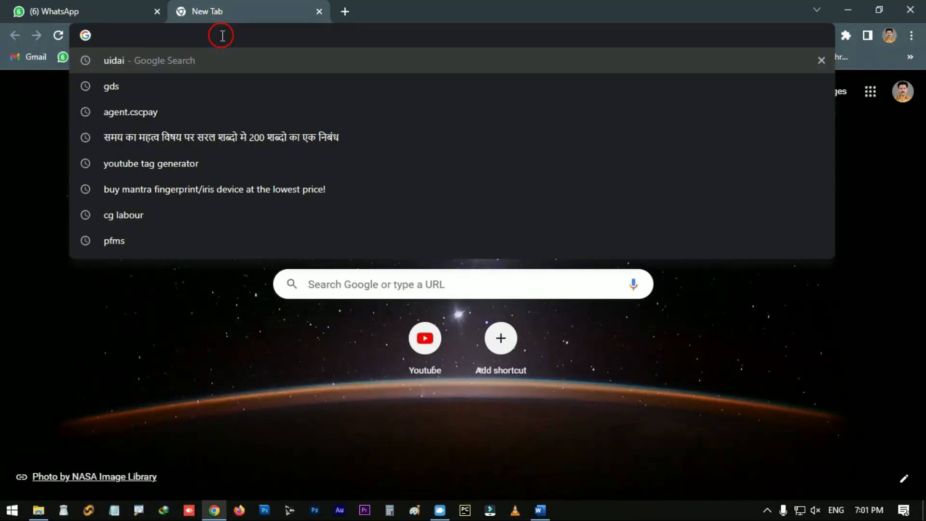
pyautogui.write('gds')
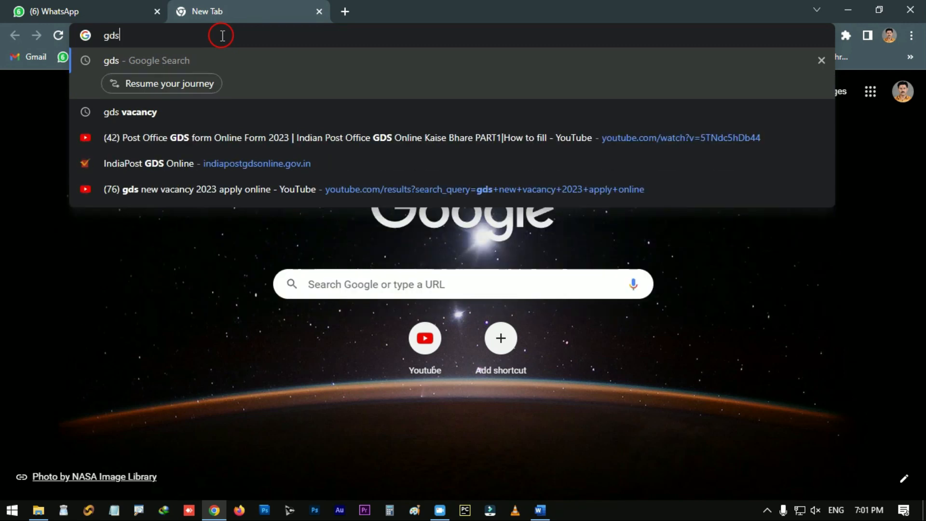
pyautogui.press('Return')
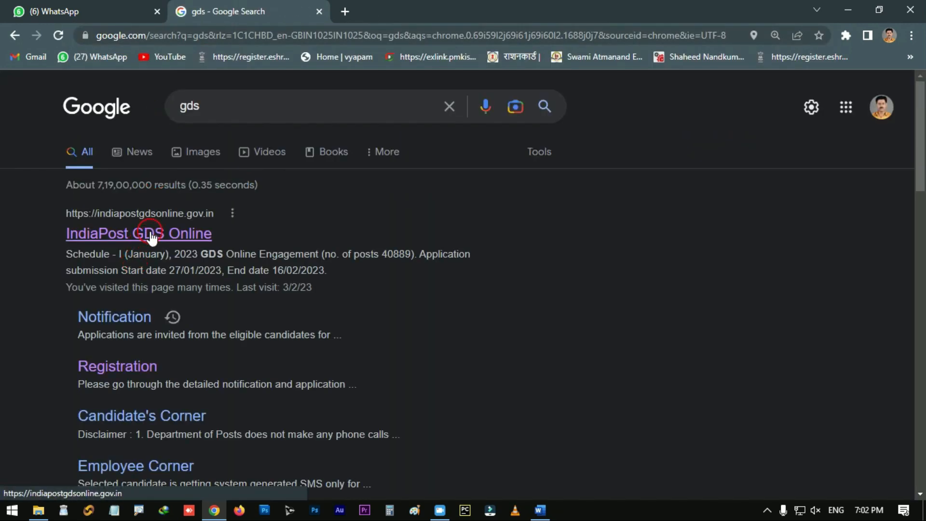
pyautogui.click(150, 235)
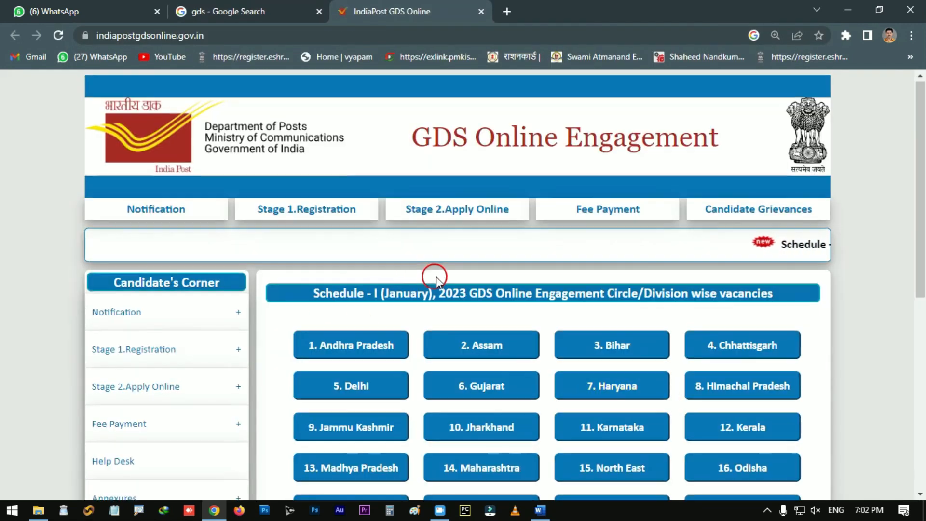
# List the Raigarh division GDS posts under Chhattisgarh circle, then return to the vacancies page
pyautogui.scroll(-3, 434, 275)
pyautogui.scroll(1, 435, 278)
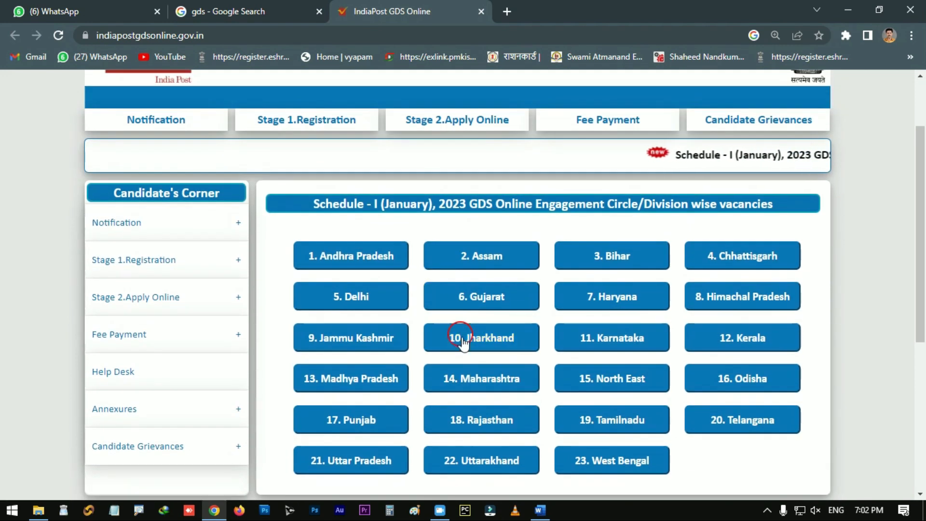
pyautogui.click(743, 261)
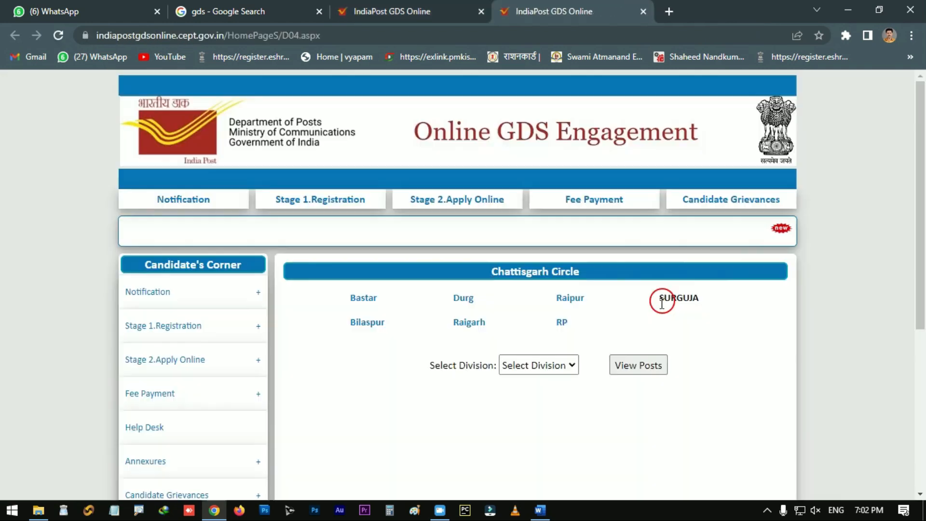
pyautogui.click(570, 366)
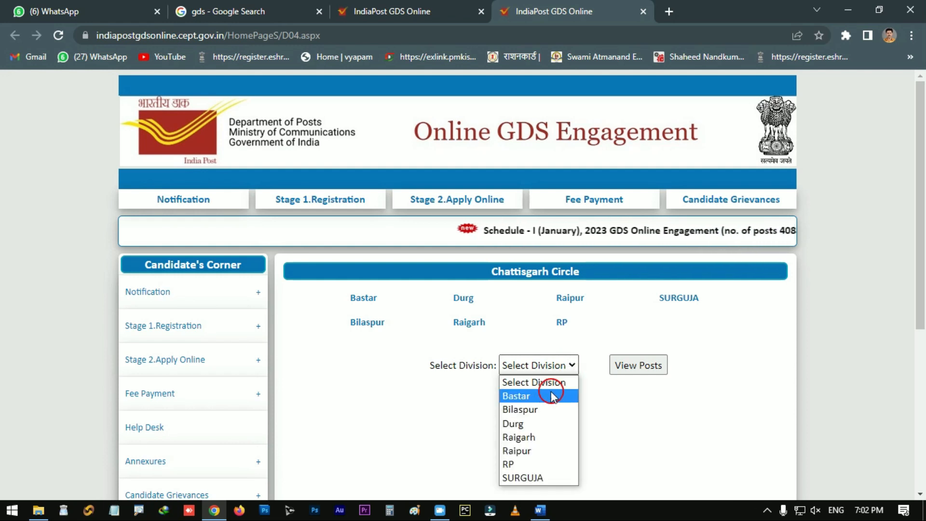
pyautogui.click(534, 436)
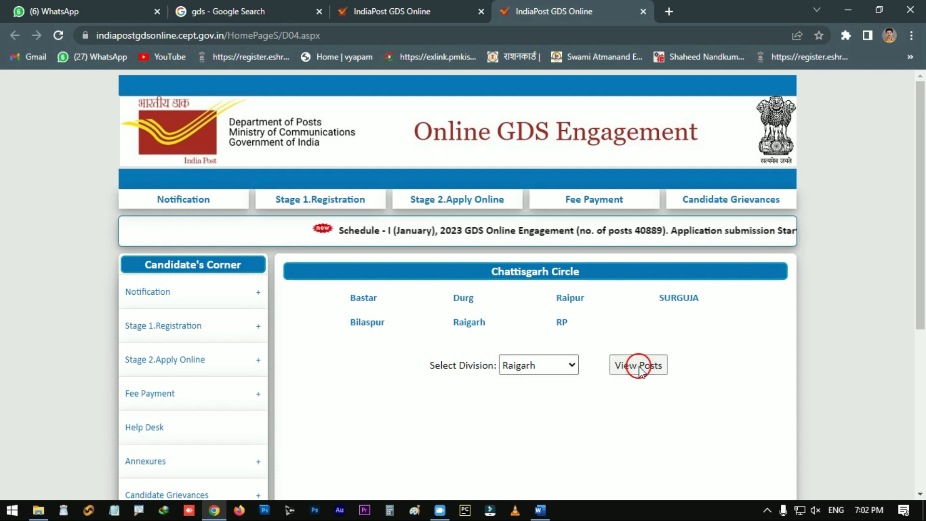
pyautogui.click(640, 365)
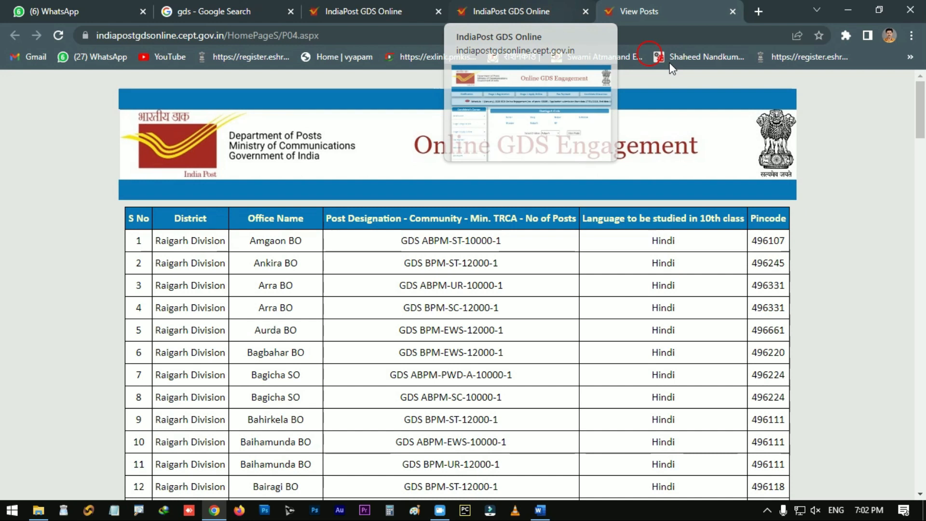
pyautogui.click(494, 9)
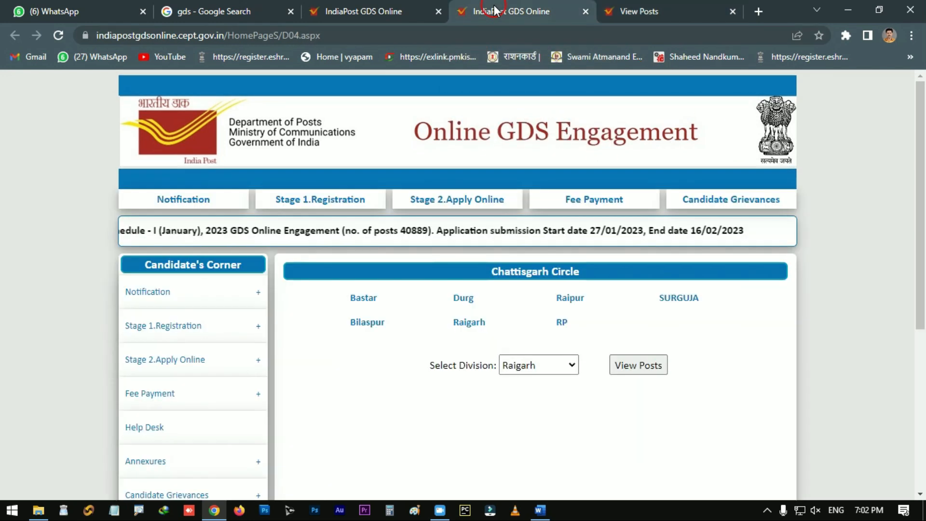
pyautogui.click(372, 12)
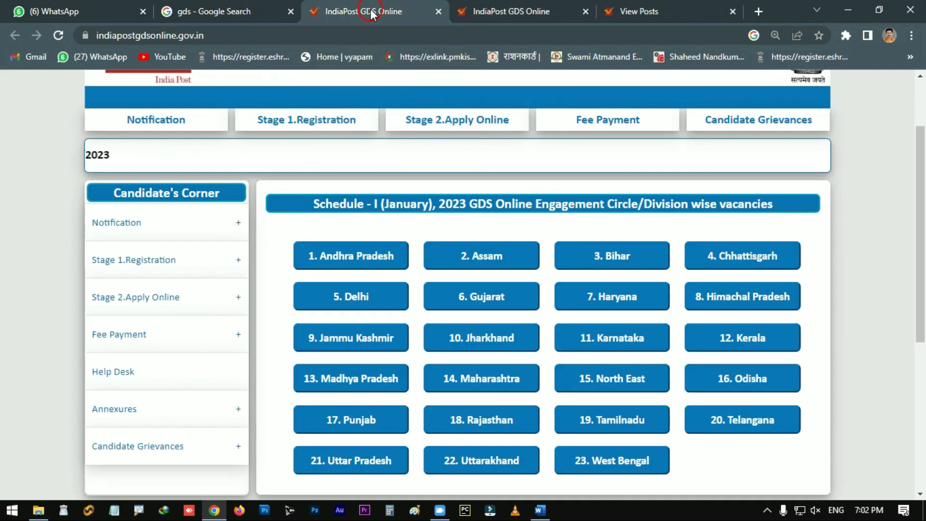
# Open the new candidate registration form and enter the applicant's mobile number
pyautogui.moveTo(129, 257)
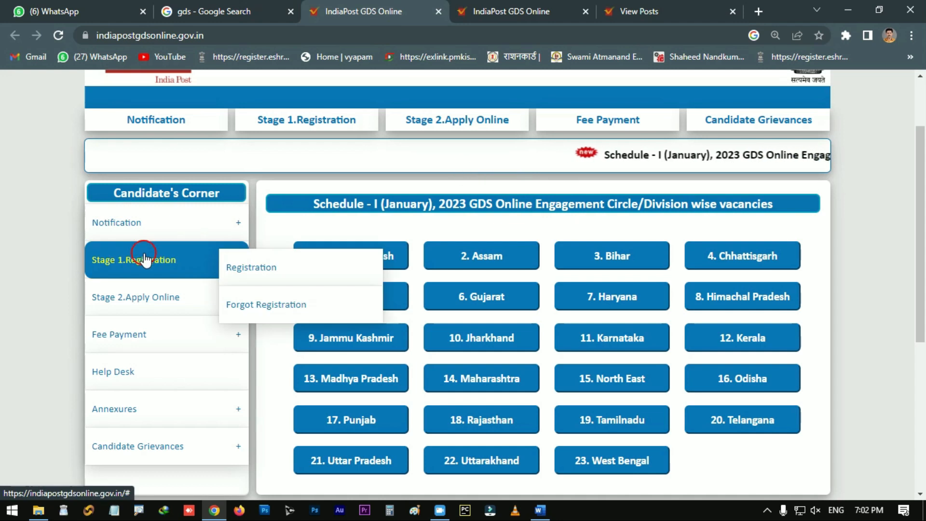
pyautogui.click(246, 268)
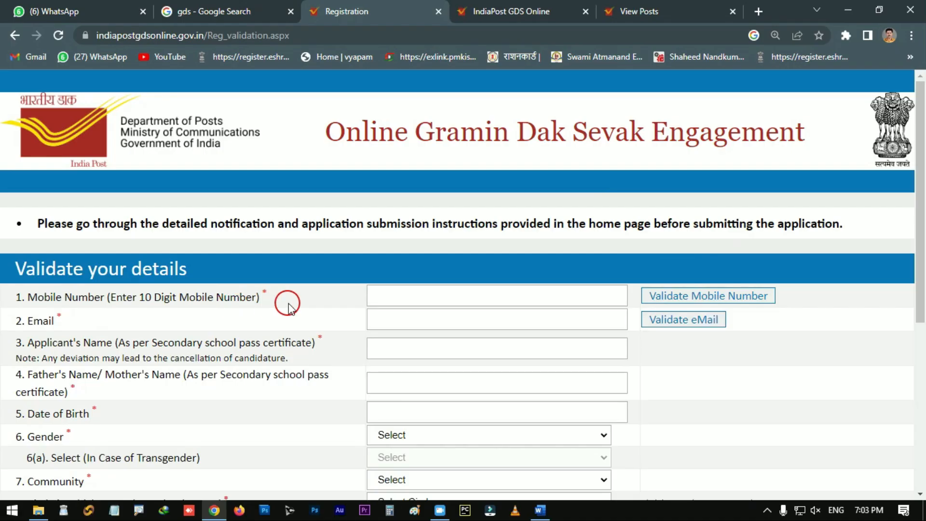
pyautogui.click(407, 298)
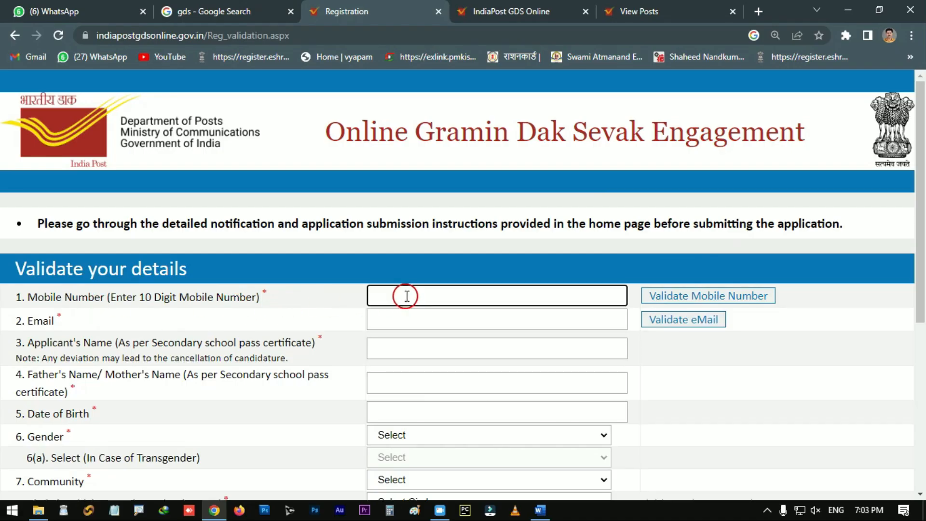
pyautogui.write('626')
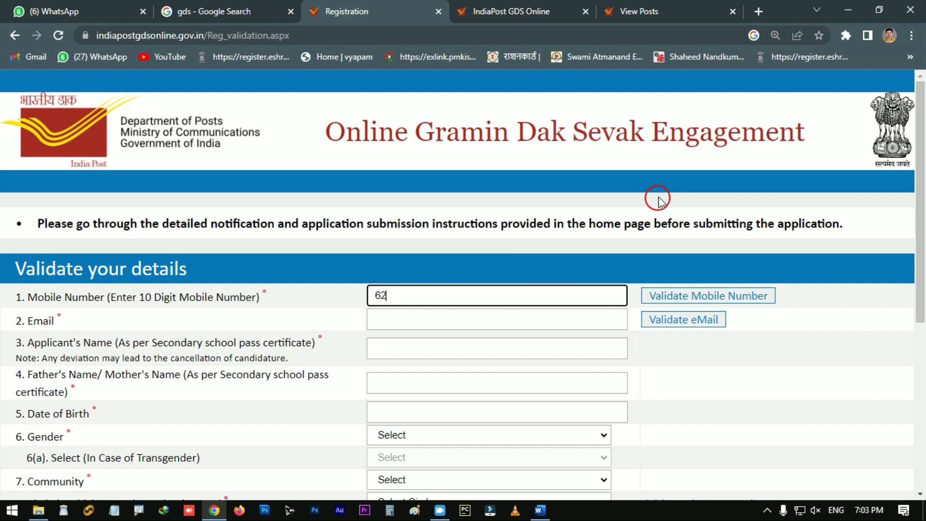
pyautogui.write('74')
pyautogui.press('BackSpace')
# Validate the mobile number with its OTP and move to the email field
pyautogui.click(707, 299)
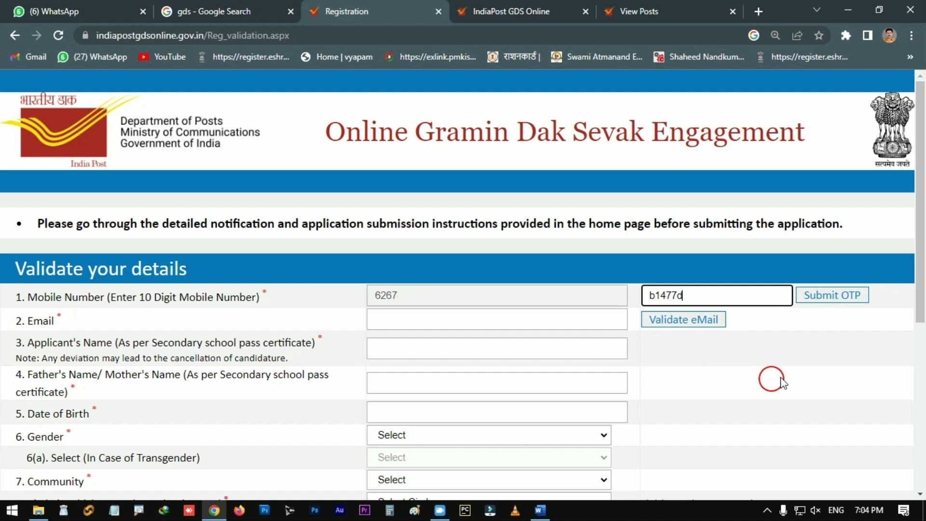
pyautogui.click(844, 295)
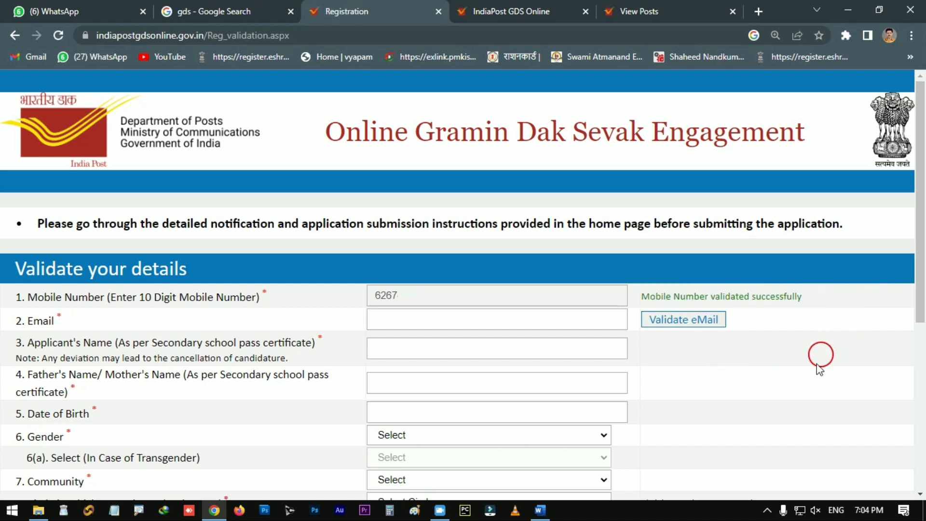
pyautogui.click(381, 320)
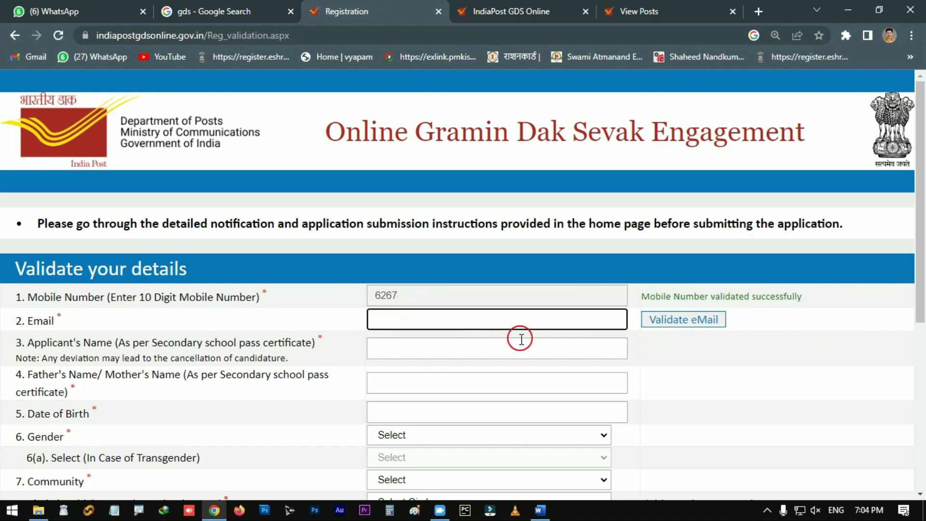
# Enter the applicant's email address and request an email verification OTP
pyautogui.write('shiv')
pyautogui.click(684, 319)
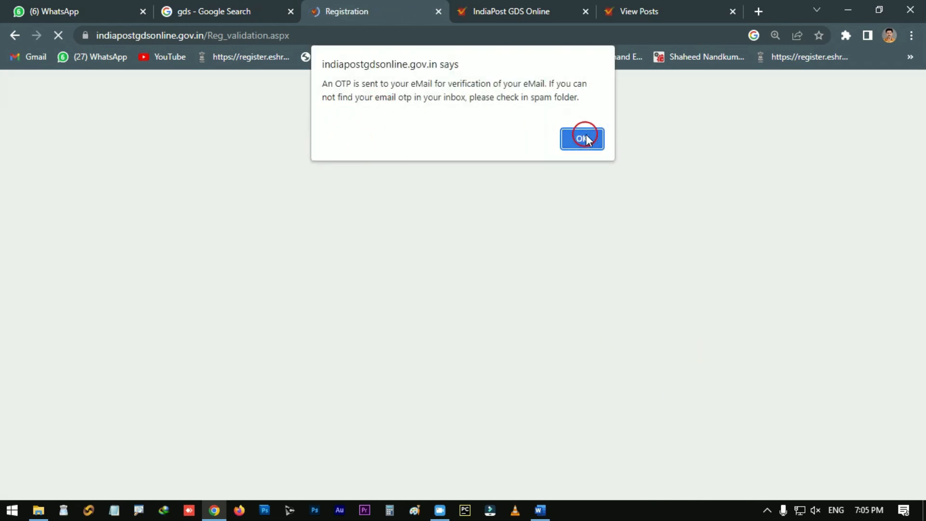
pyautogui.click(581, 141)
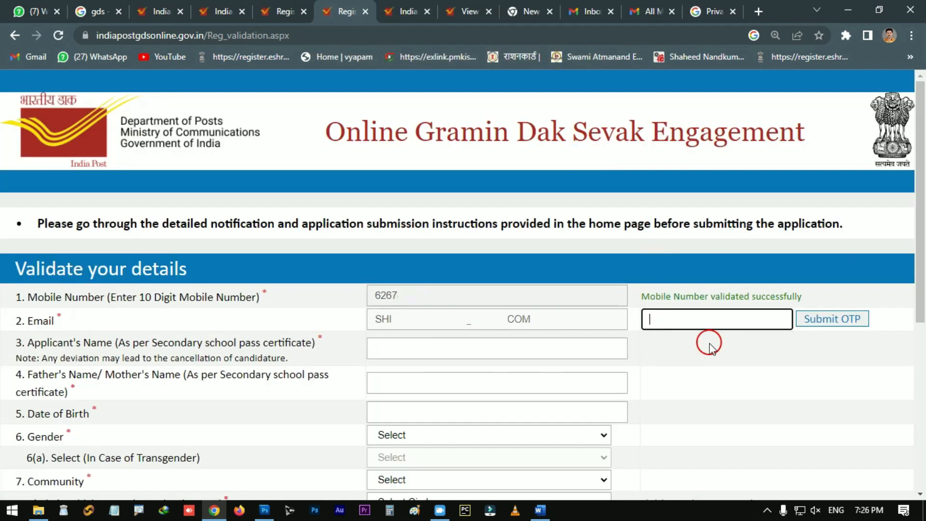
# Reload Gmail, copy the code from the 'email validation OTP - GDS DOP' mail, and return
pyautogui.write('1')
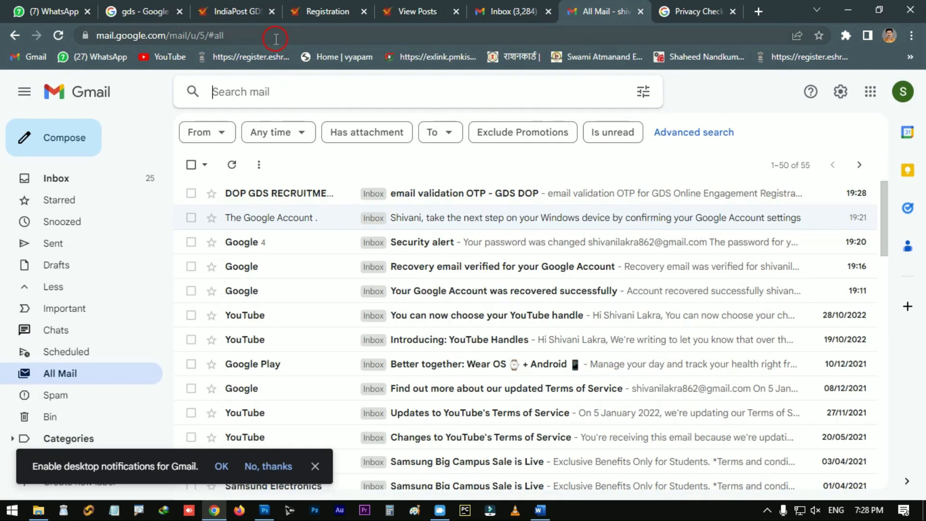
pyautogui.click(267, 35)
pyautogui.press('Return')
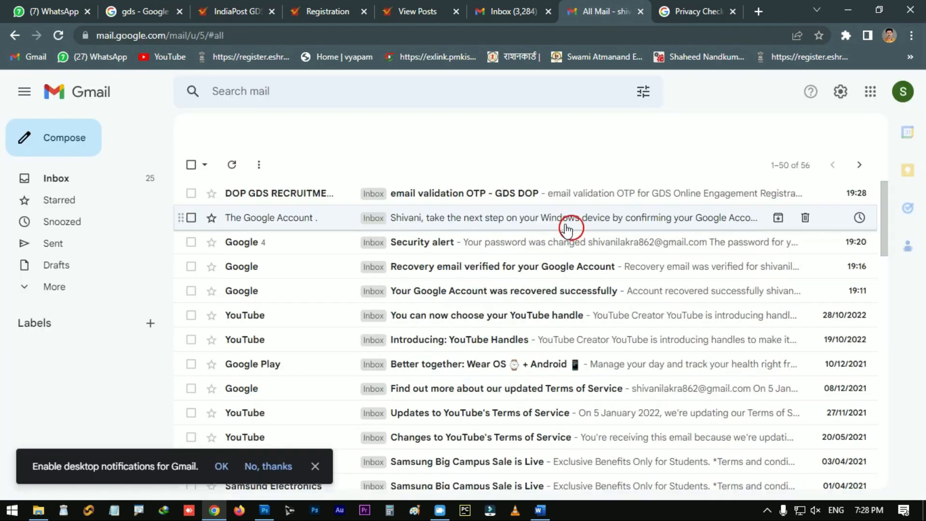
pyautogui.click(530, 193)
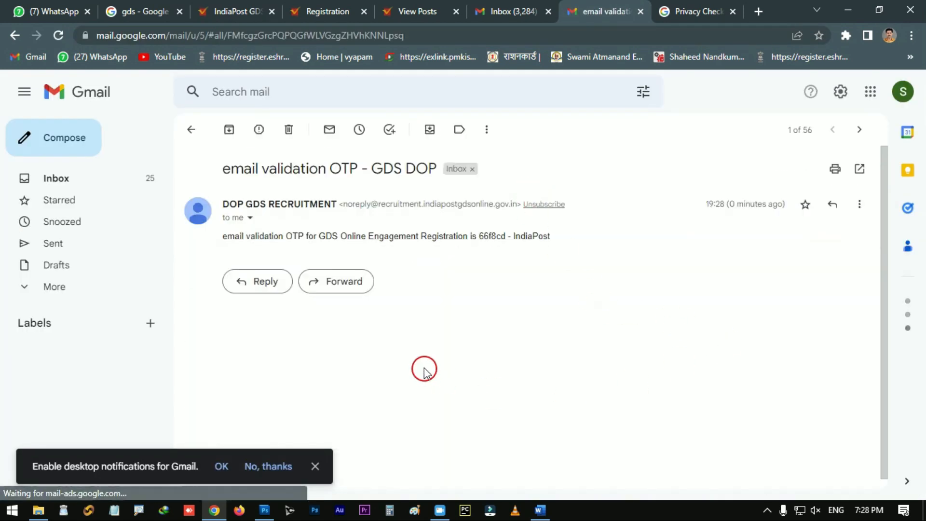
pyautogui.doubleClick(480, 238)
pyautogui.hotkey('ctrl', 'c')
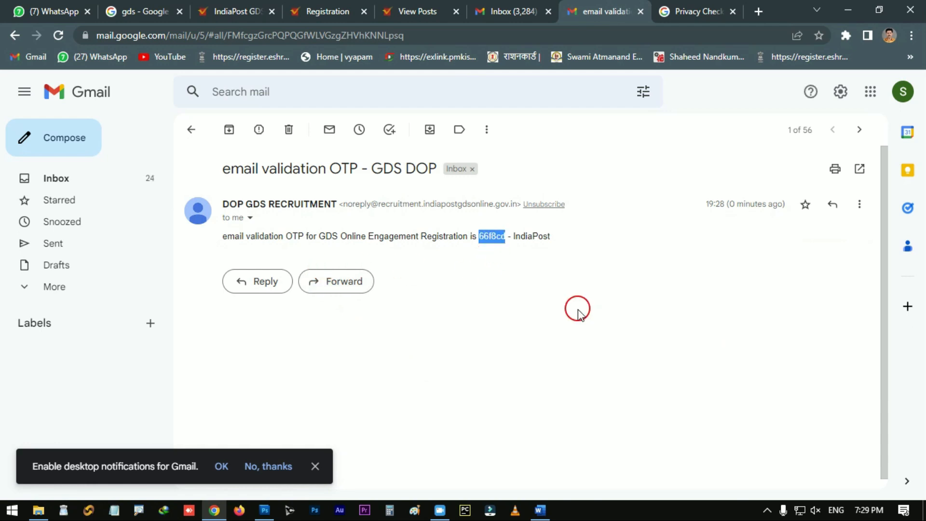
pyautogui.click(236, 11)
pyautogui.click(327, 11)
# Paste the copied email OTP and validate the email address
pyautogui.click(668, 323)
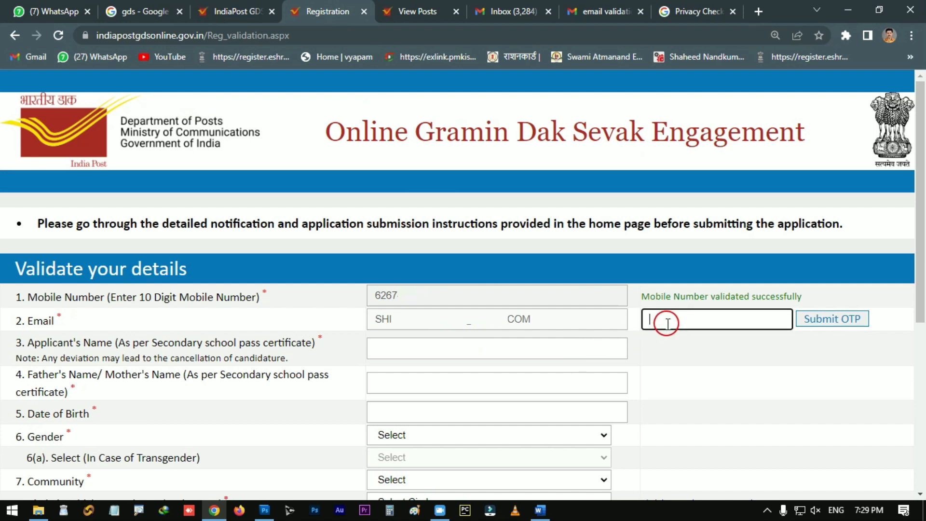
pyautogui.hotkey('ctrl', 'v')
pyautogui.click(839, 319)
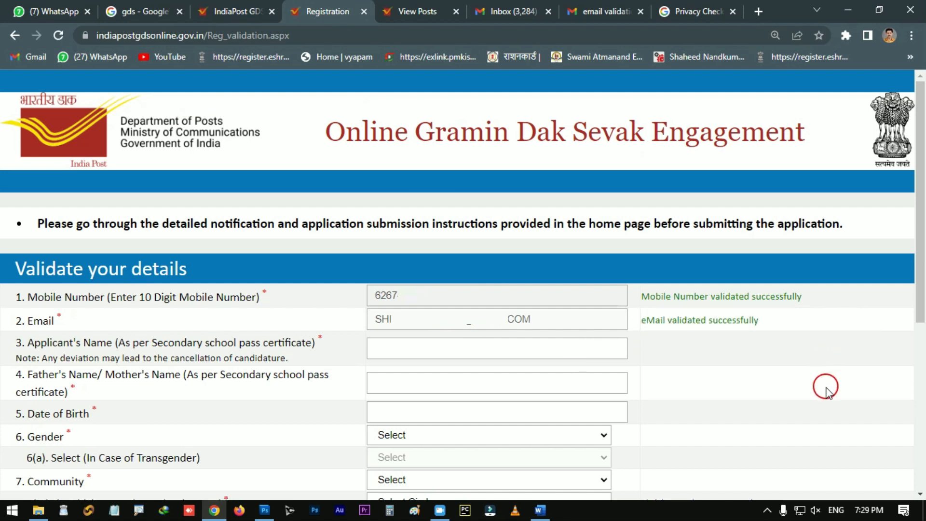
# Enter the applicant's name, pick the date of birth, and choose UR community
pyautogui.click(500, 350)
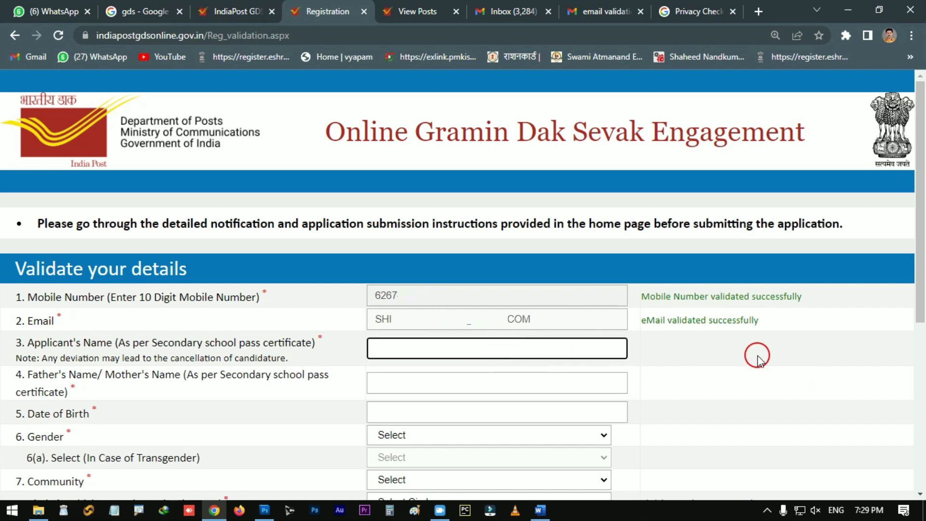
pyautogui.write('SHA')
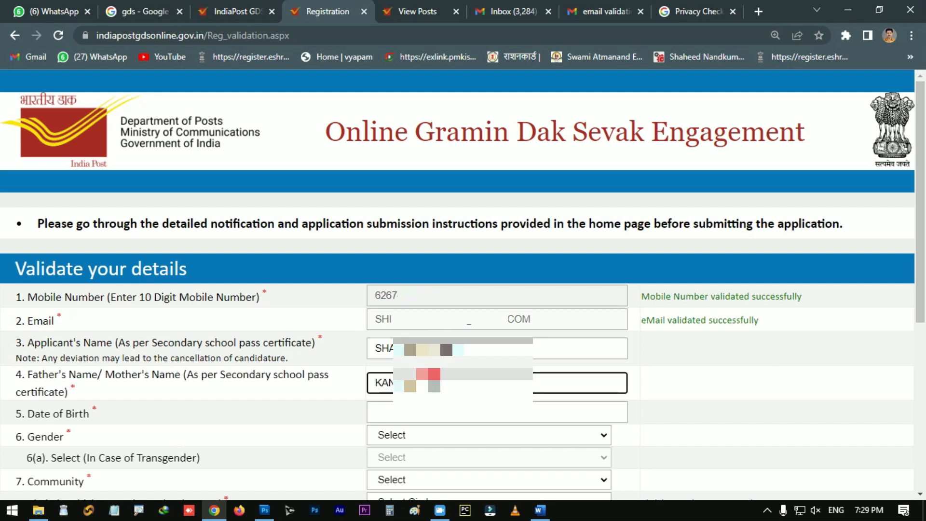
pyautogui.click(394, 414)
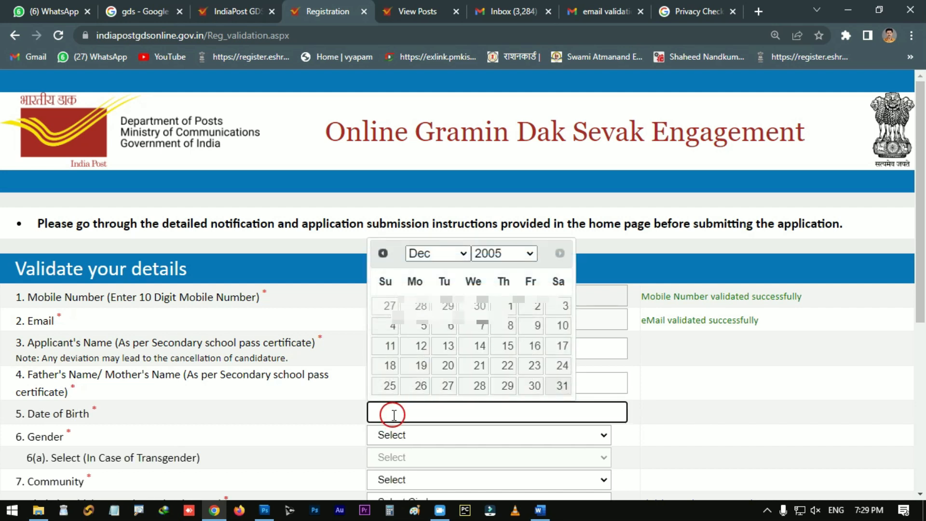
pyautogui.click(513, 253)
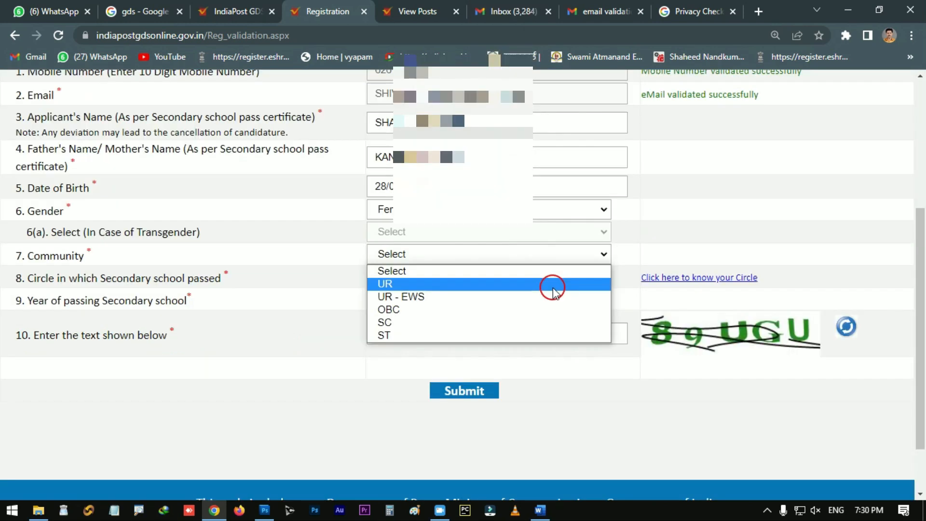
pyautogui.click(552, 287)
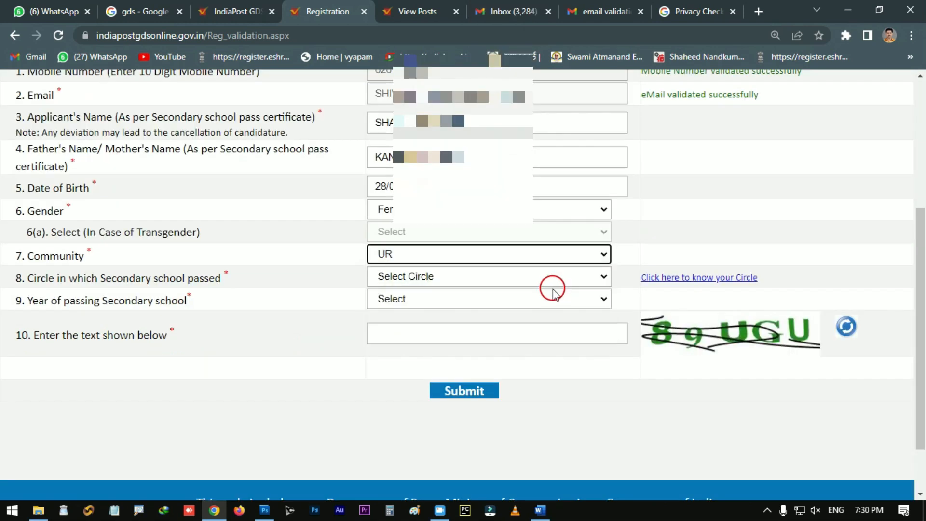
# Set the circle to Chattisgarh and the year of passing to 2018
pyautogui.click(603, 278)
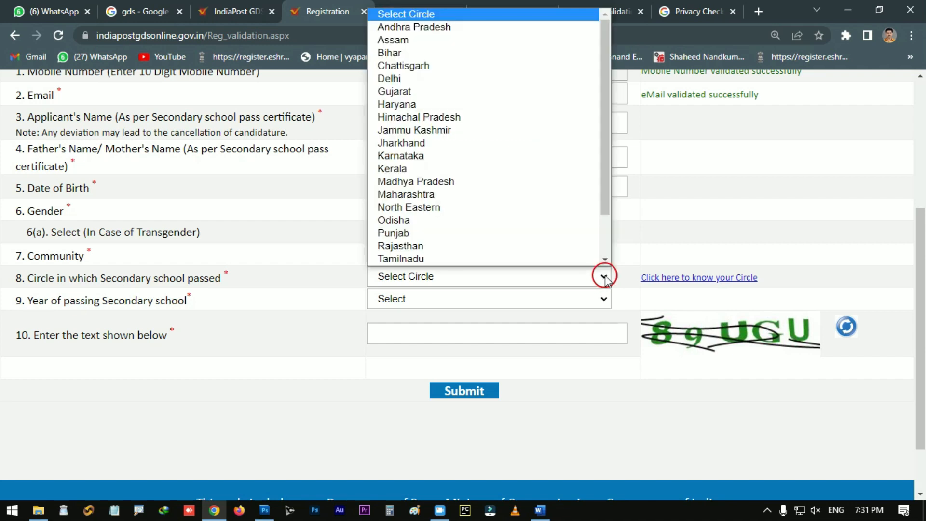
pyautogui.click(424, 70)
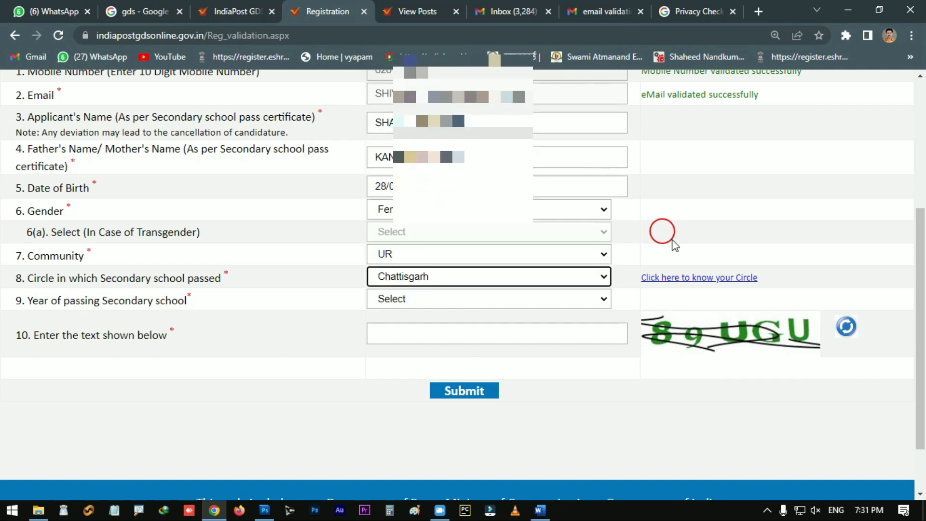
pyautogui.click(603, 298)
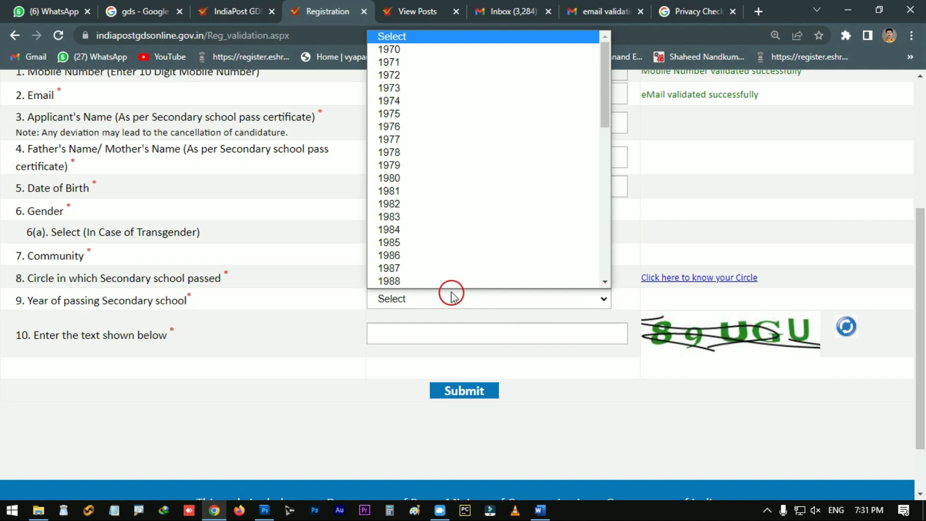
pyautogui.scroll(-7, 453, 224)
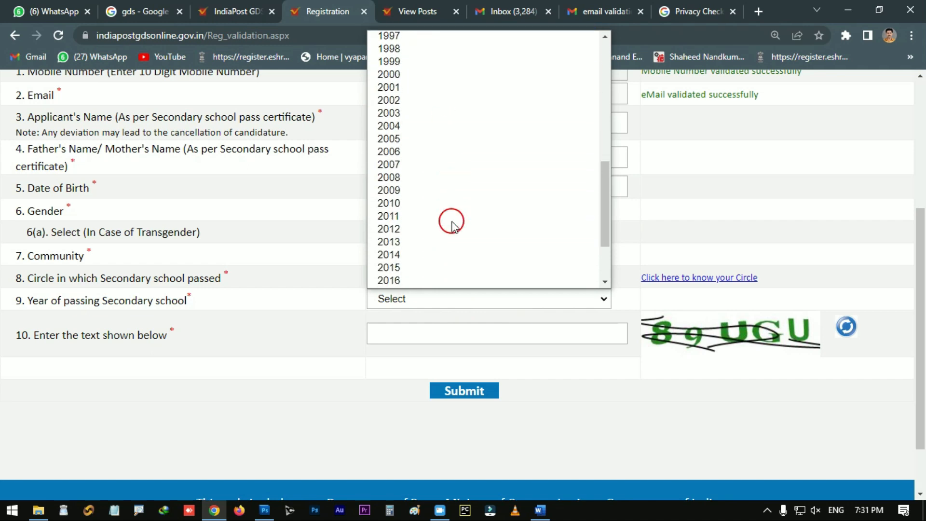
pyautogui.scroll(-2, 417, 268)
pyautogui.click(415, 216)
# Enter the captcha text and submit the first registration stage
pyautogui.click(460, 335)
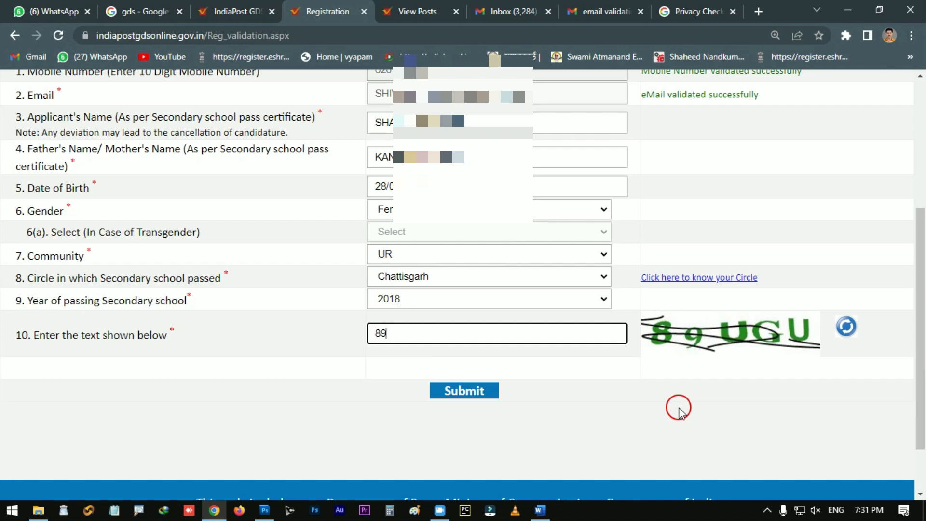
pyautogui.write('89UGU')
pyautogui.click(472, 390)
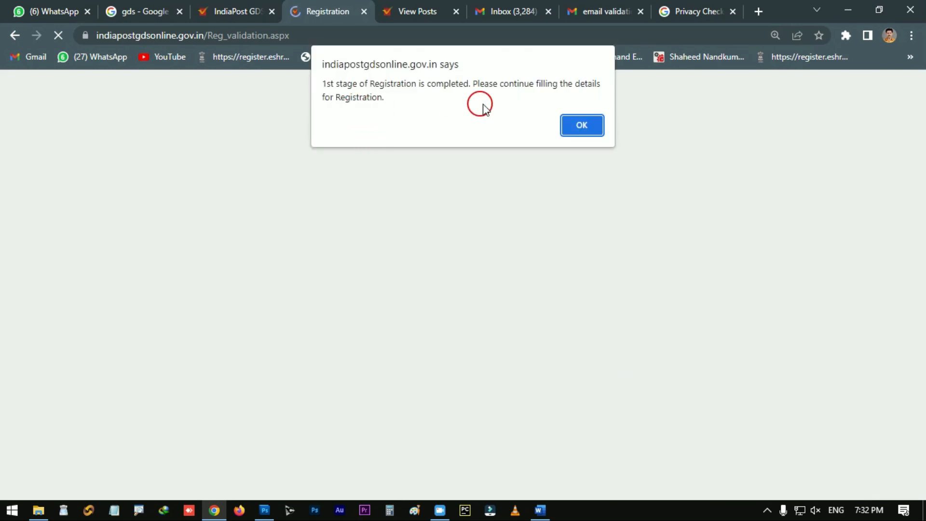
# Enter the applicant's Aadhaar number and answer No to the disability question
pyautogui.click(578, 124)
pyautogui.scroll(-5, 717, 383)
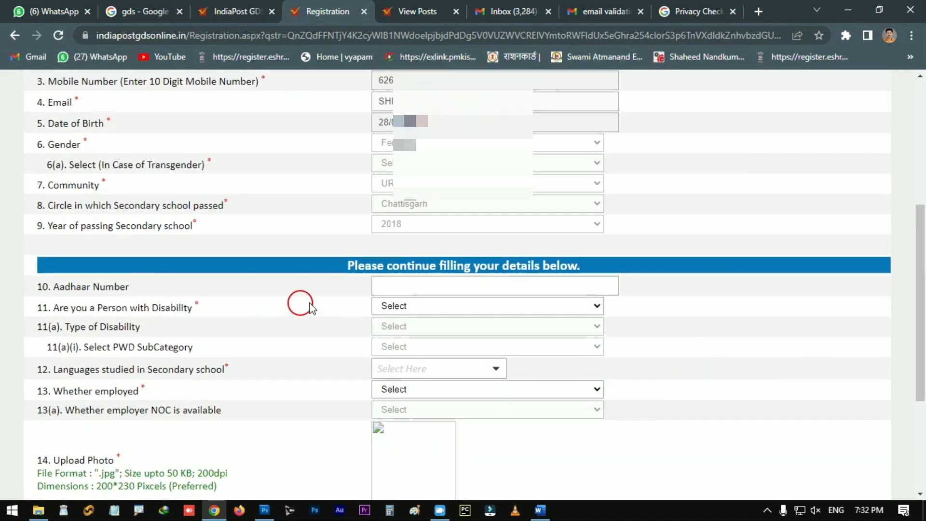
pyautogui.click(393, 286)
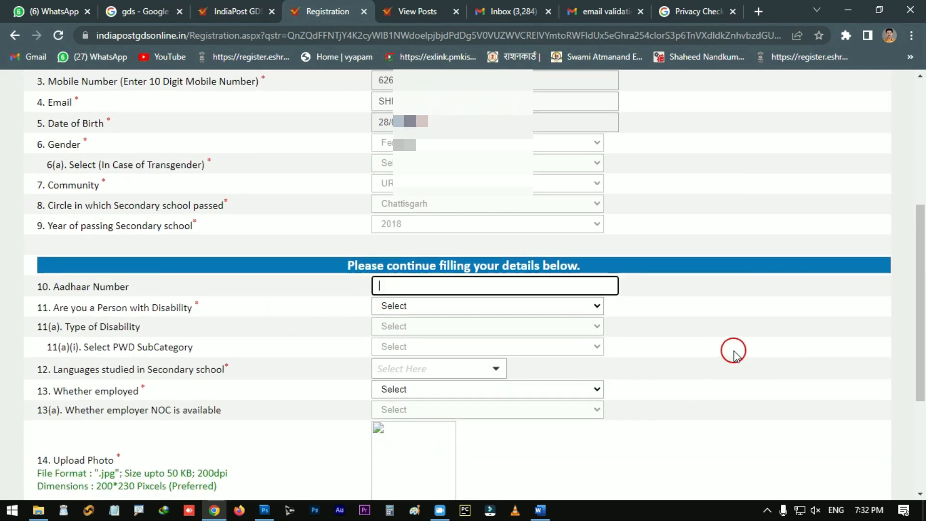
pyautogui.scroll(1, 733, 355)
pyautogui.click(598, 353)
pyautogui.click(574, 388)
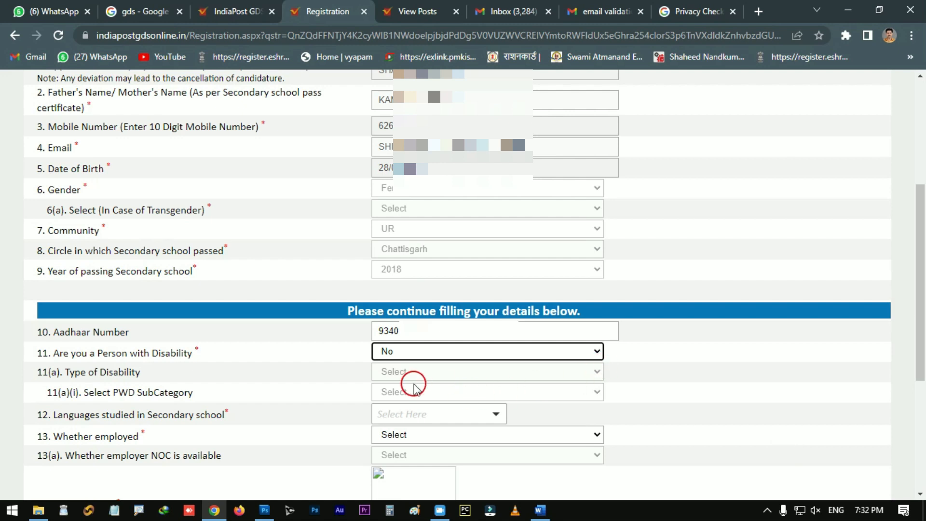
# Select Hindi in the secondary school languages list
pyautogui.scroll(-1, 381, 391)
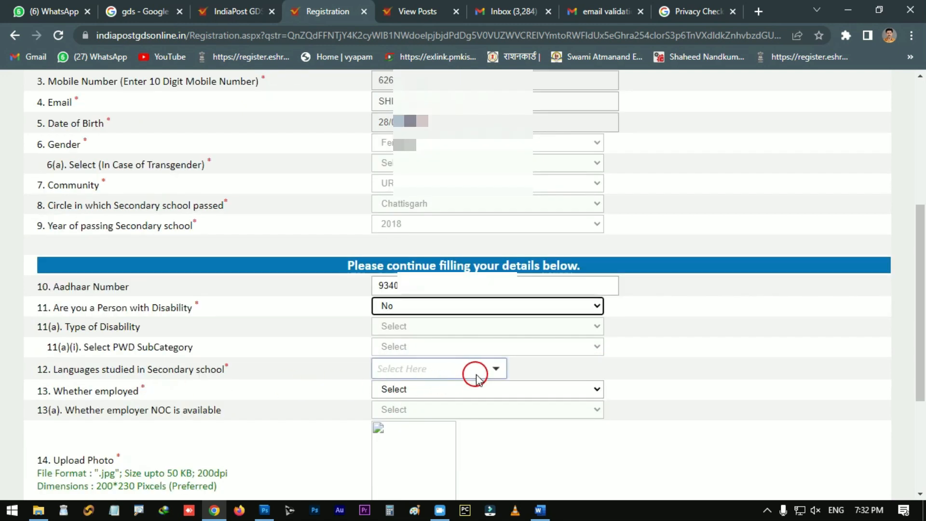
pyautogui.click(496, 369)
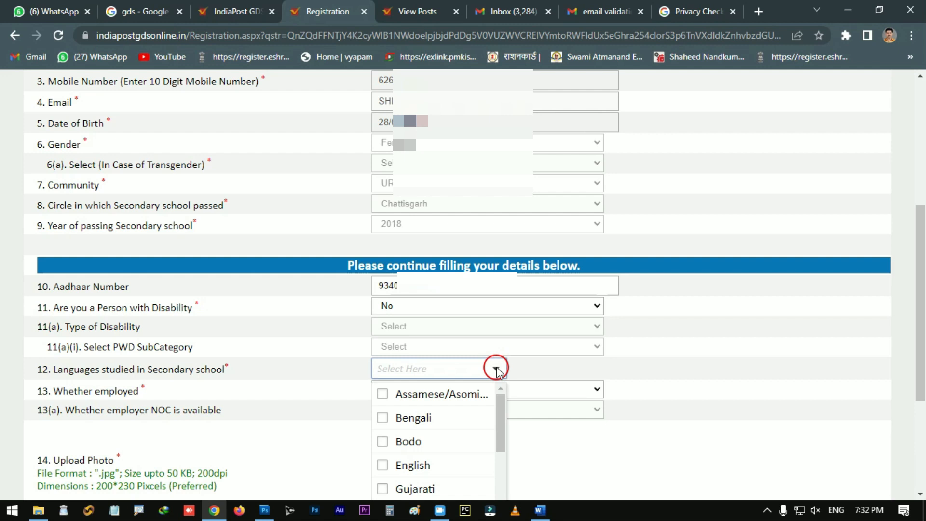
pyautogui.click(496, 369)
pyautogui.scroll(-2, 729, 383)
pyautogui.click(496, 278)
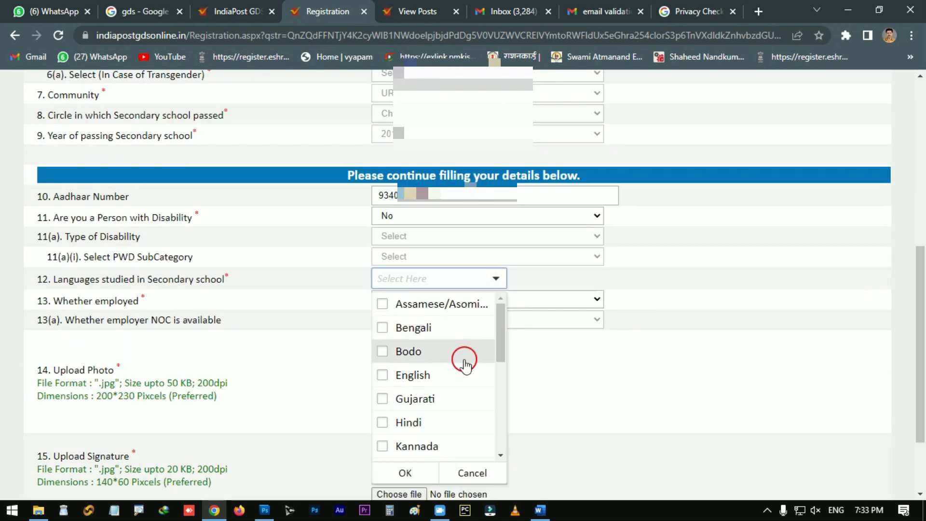
pyautogui.scroll(-1, 465, 364)
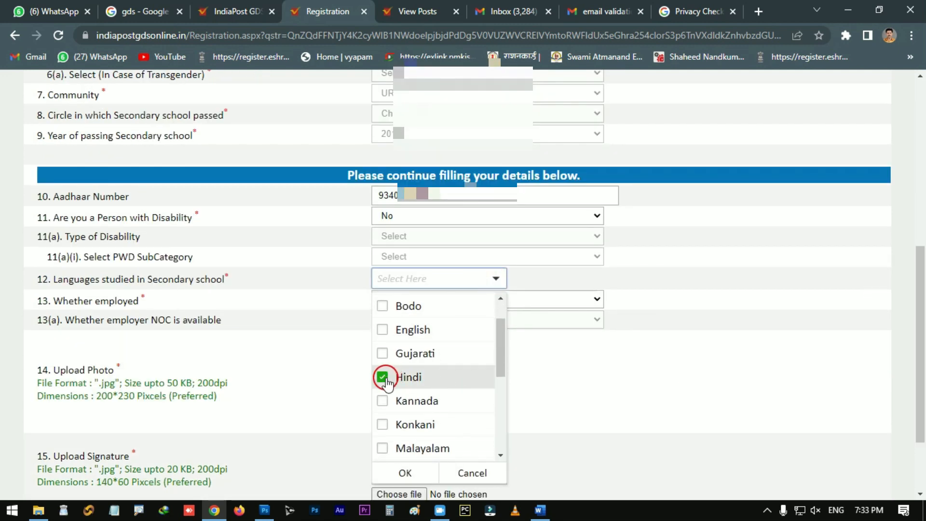
pyautogui.click(719, 364)
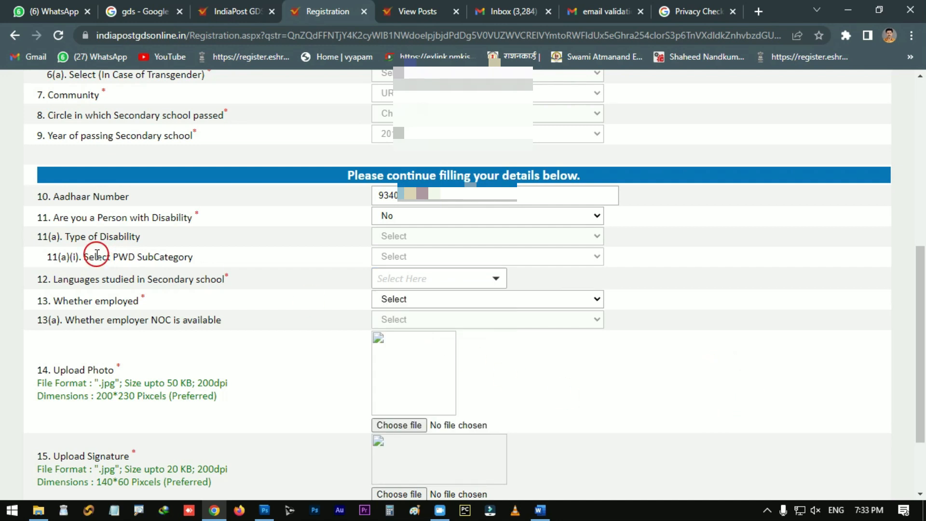
# Answer No to whether the applicant is currently employed
pyautogui.scroll(-1, 598, 235)
pyautogui.click(598, 253)
pyautogui.click(564, 290)
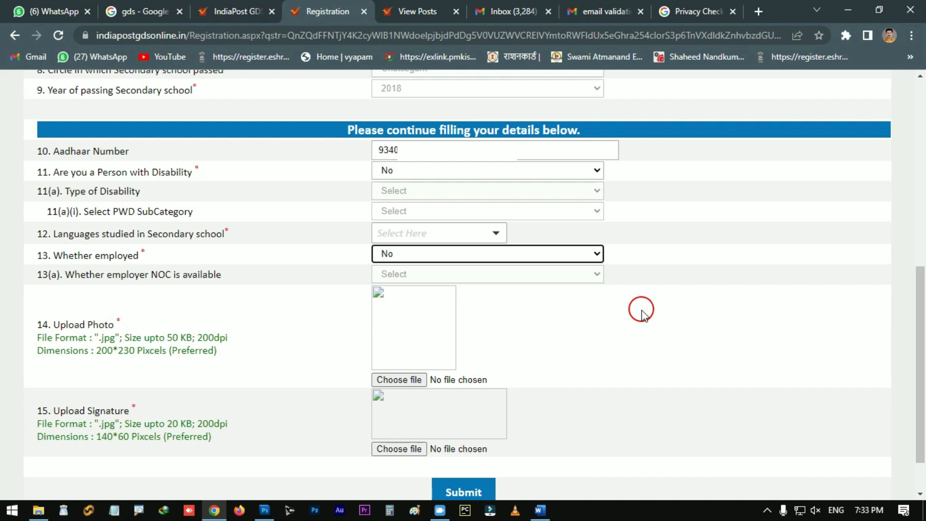
pyautogui.scroll(-1, 641, 311)
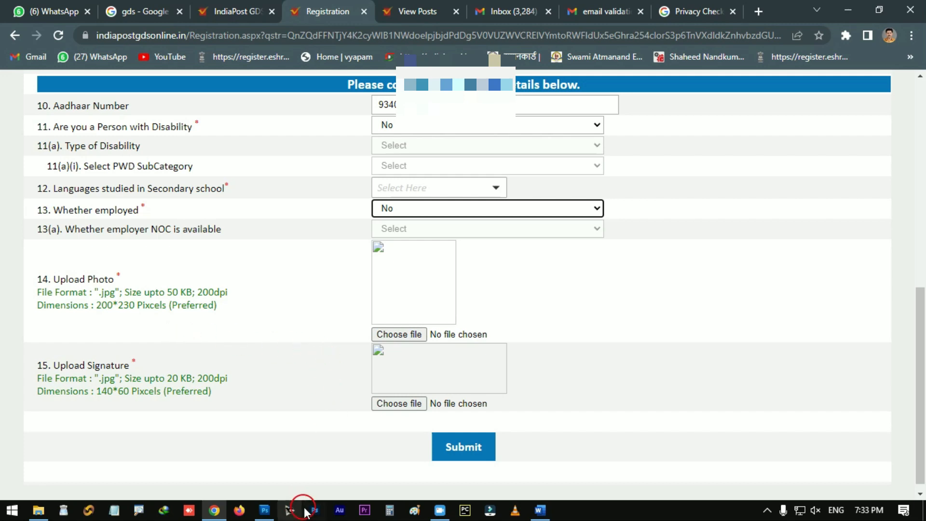
pyautogui.click(264, 510)
# Duplicate the scanned IMG.bmp image in Photoshop
pyautogui.click(107, 10)
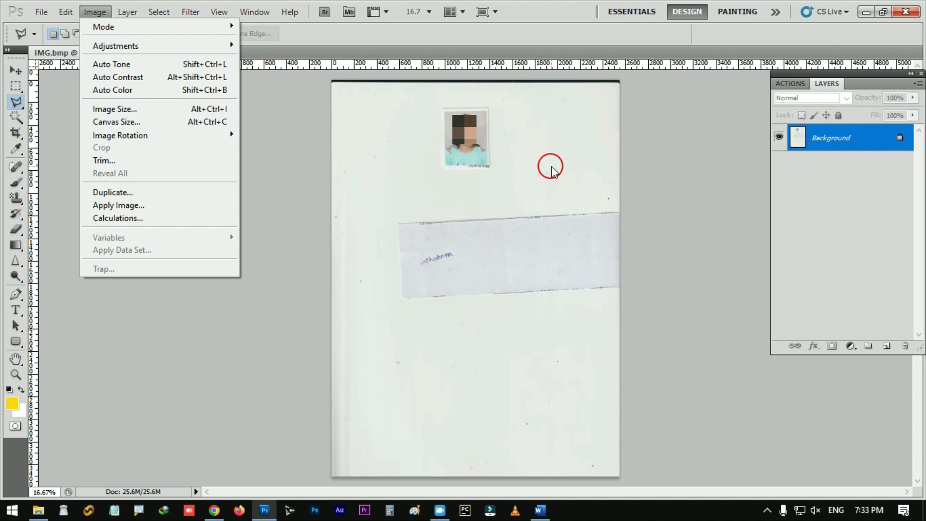
pyautogui.click(171, 192)
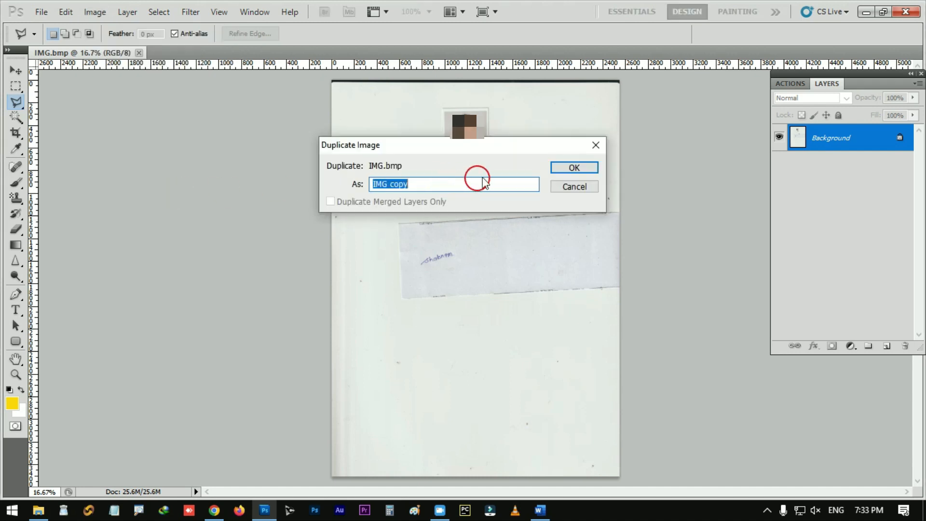
pyautogui.click(571, 166)
pyautogui.click(80, 55)
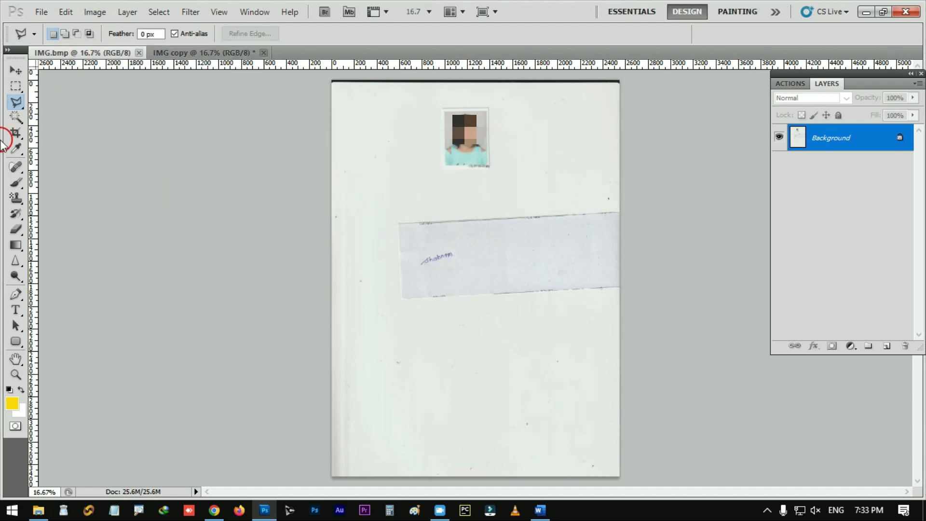
# Crop the passport photo to 200 × 230 px at resolution 200 and auto-correct its Levels
pyautogui.click(16, 132)
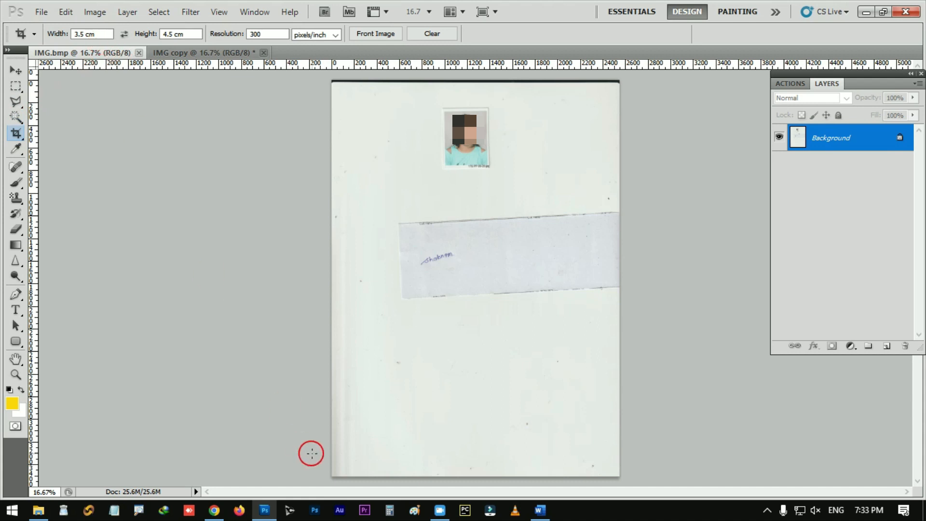
pyautogui.click(265, 515)
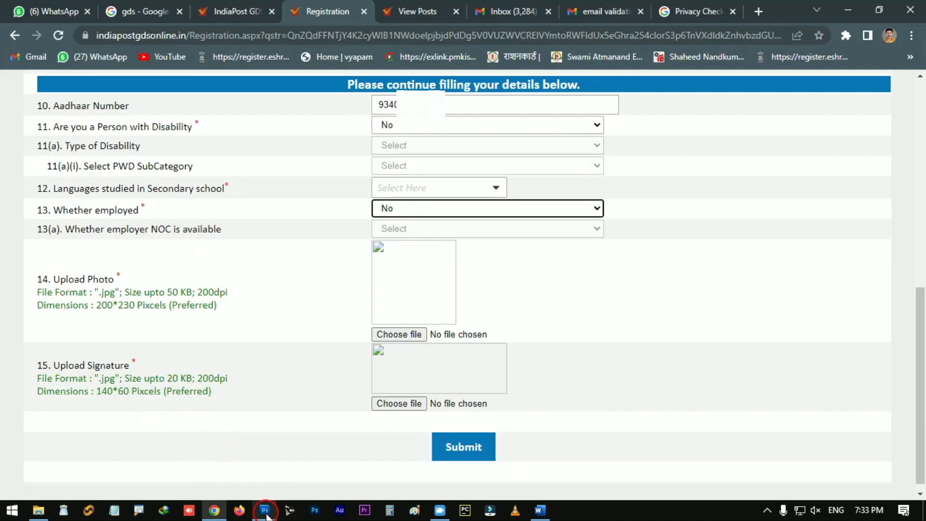
pyautogui.click(265, 511)
pyautogui.click(94, 34)
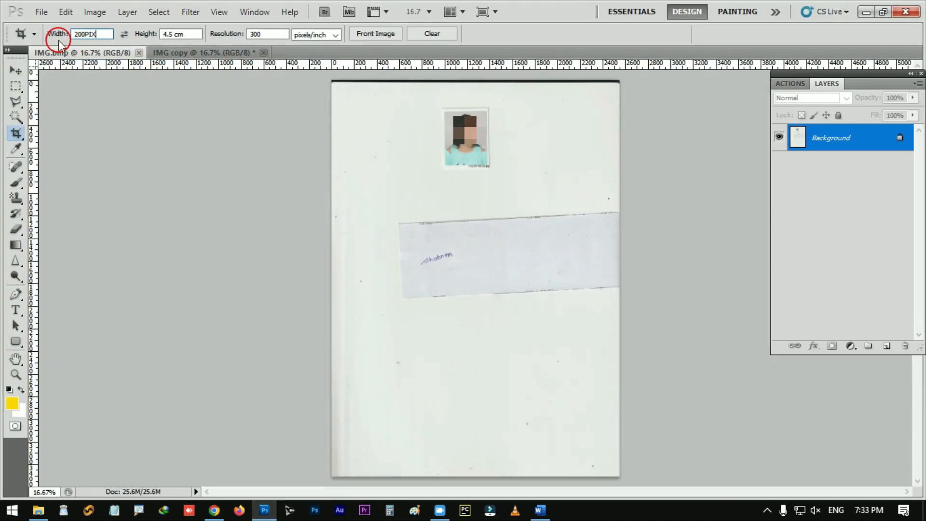
pyautogui.press('Tab')
pyautogui.write('230')
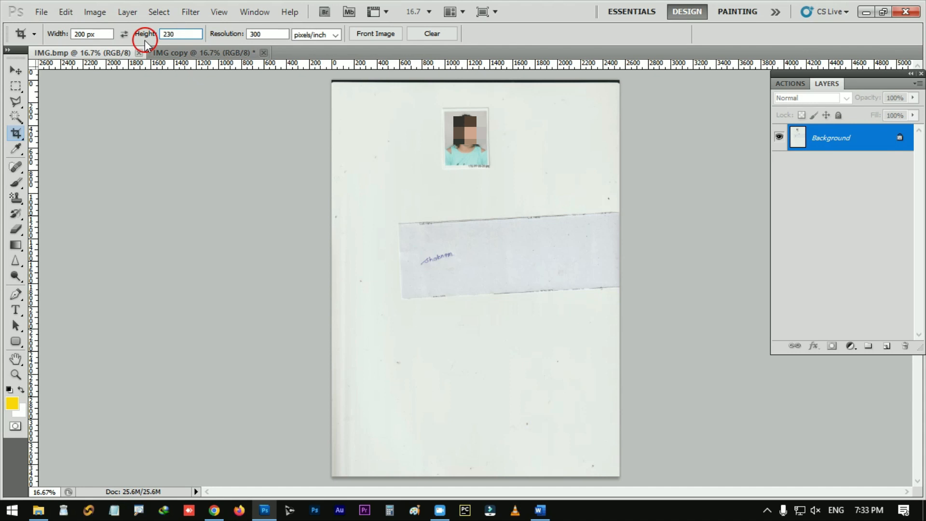
pyautogui.press('Tab')
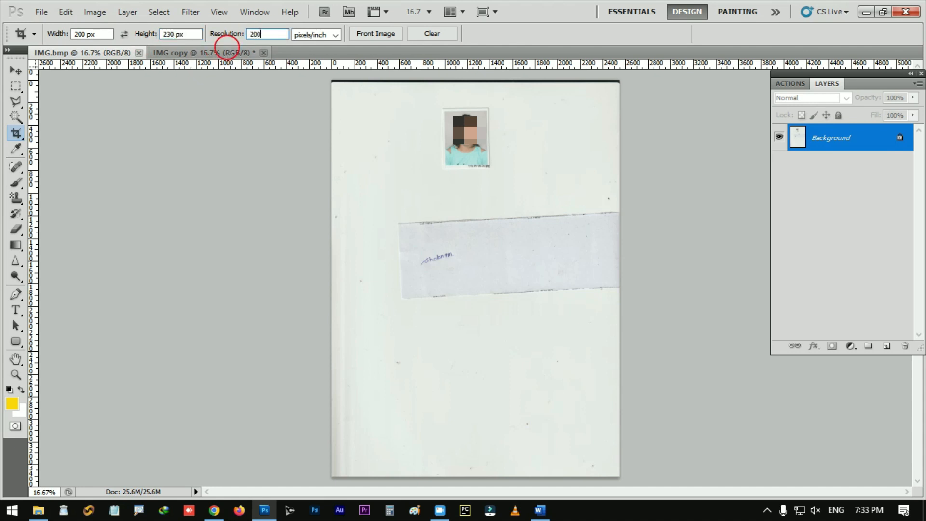
pyautogui.write('200')
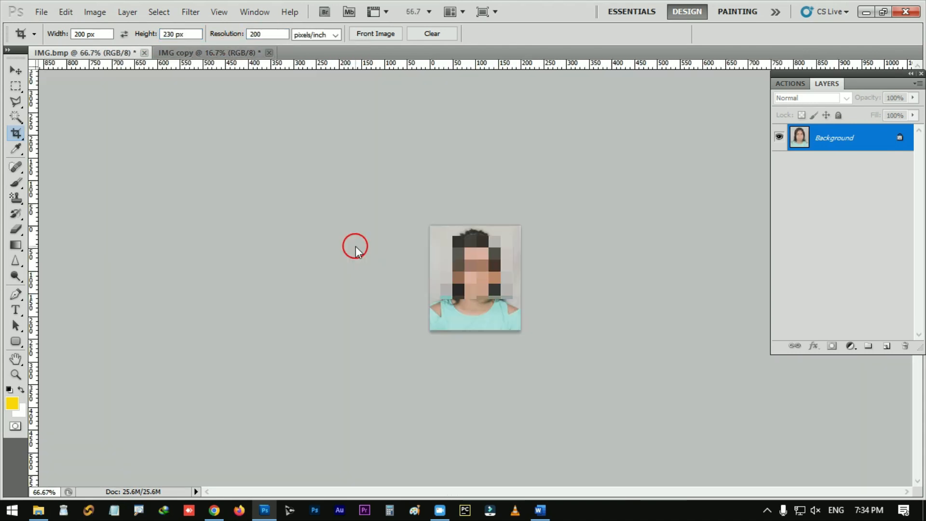
pyautogui.hotkey('ctrl', 'l')
pyautogui.click(909, 284)
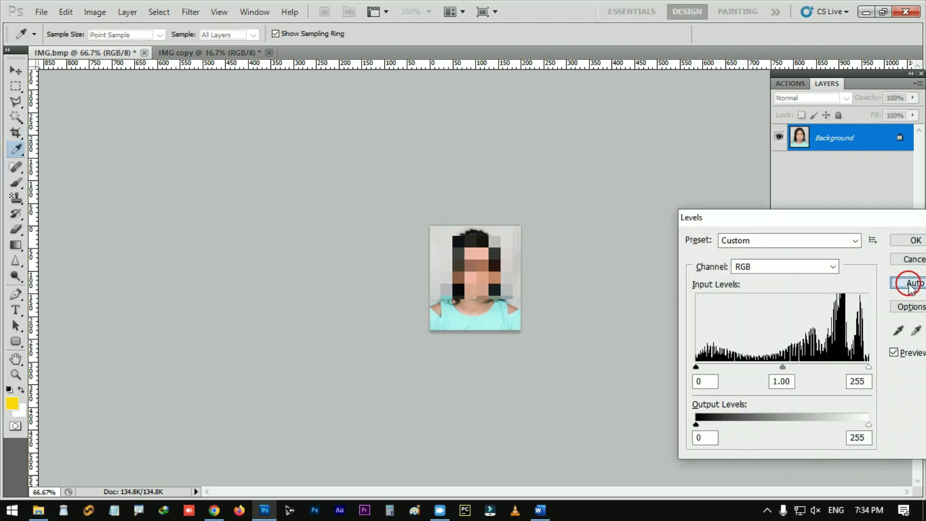
# Apply the Levels and export the photo via Save for Web as JPEG quality 87
pyautogui.click(911, 240)
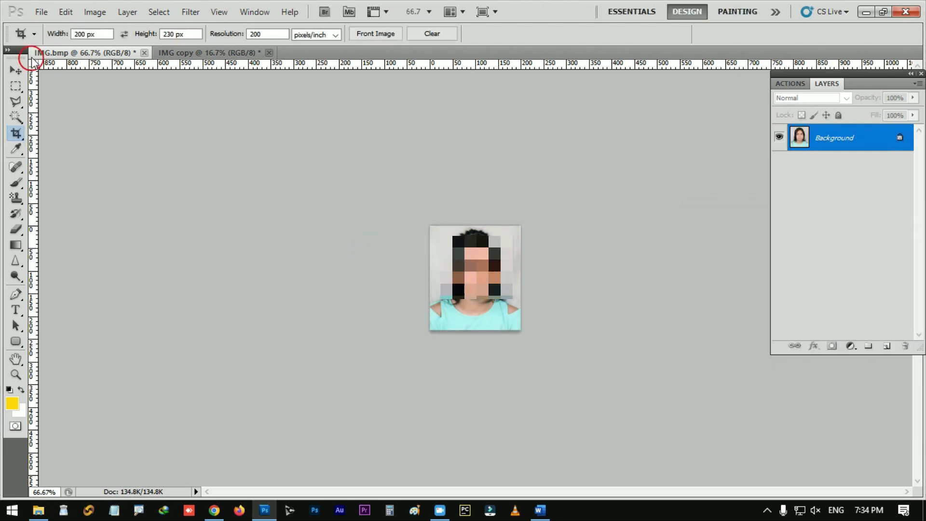
pyautogui.click(41, 11)
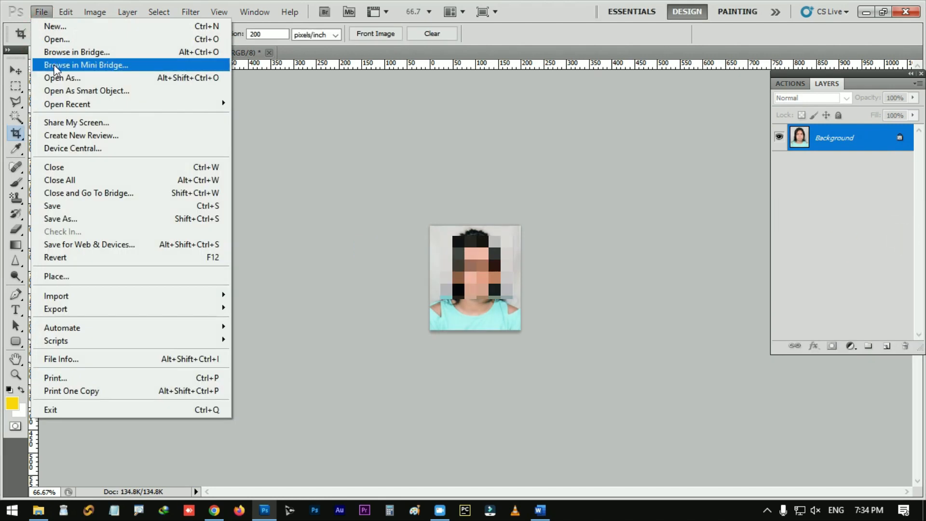
pyautogui.click(82, 244)
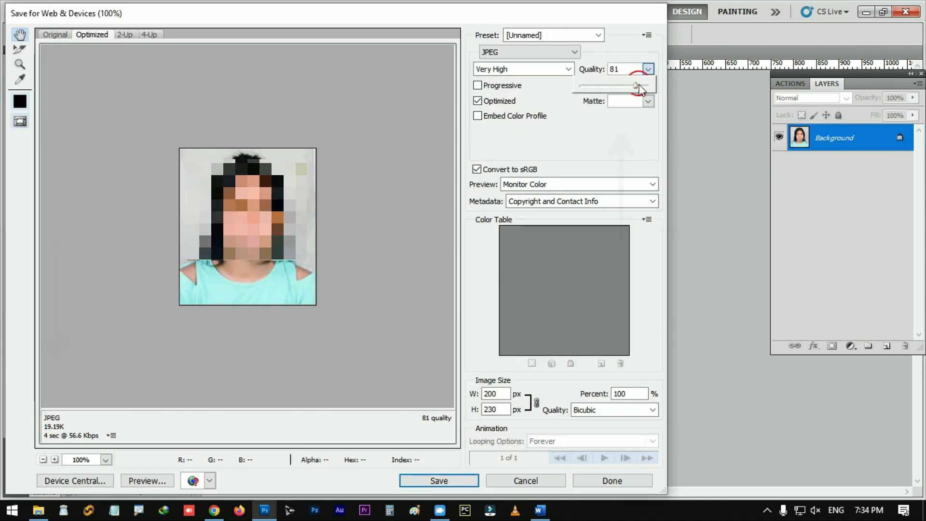
pyautogui.moveTo(638, 87)
pyautogui.mouseDown()
pyautogui.moveTo(657, 87)
pyautogui.moveTo(640, 88)
pyautogui.mouseUp()
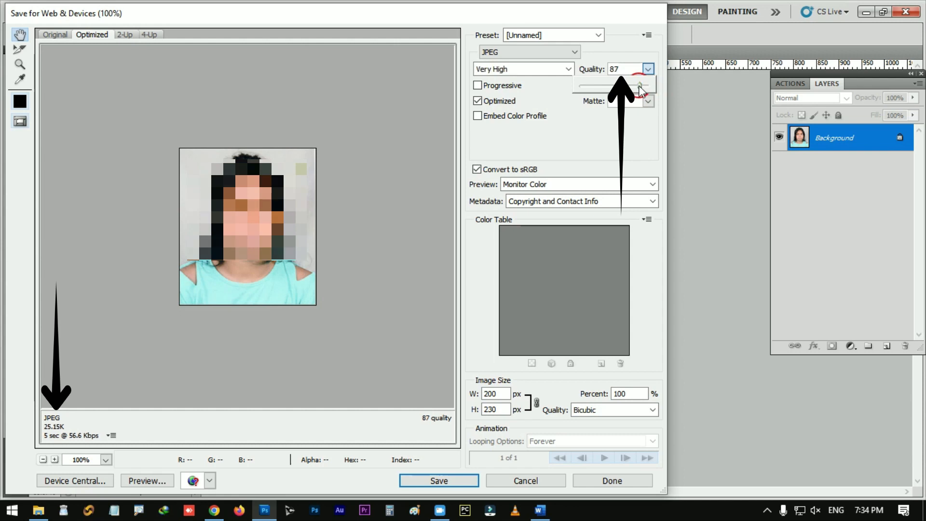
pyautogui.click(416, 481)
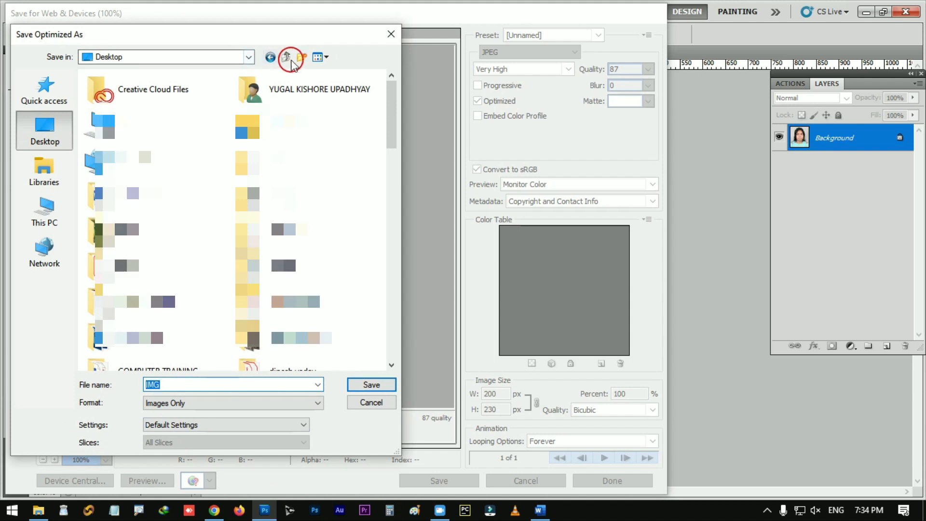
# Save the optimized photo into a new folder on the Desktop
pyautogui.click(301, 57)
pyautogui.write('SHAV')
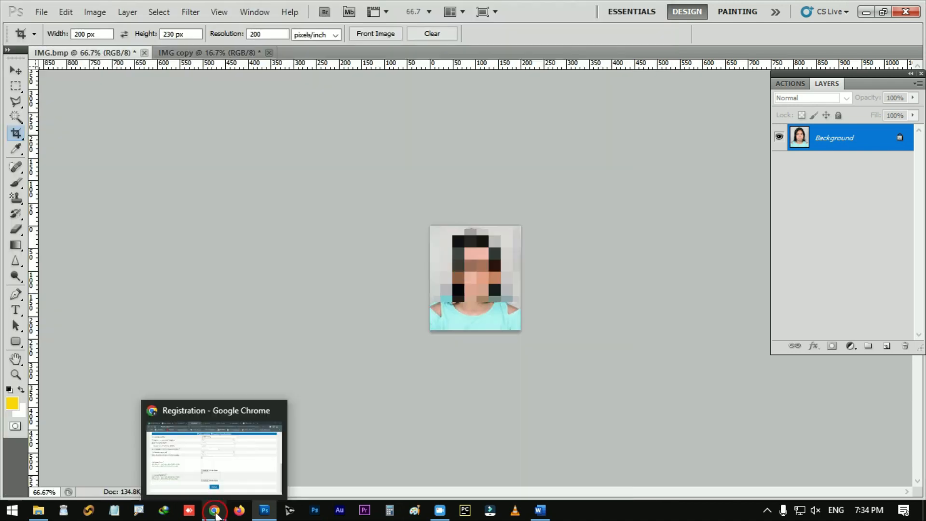
pyautogui.click(215, 510)
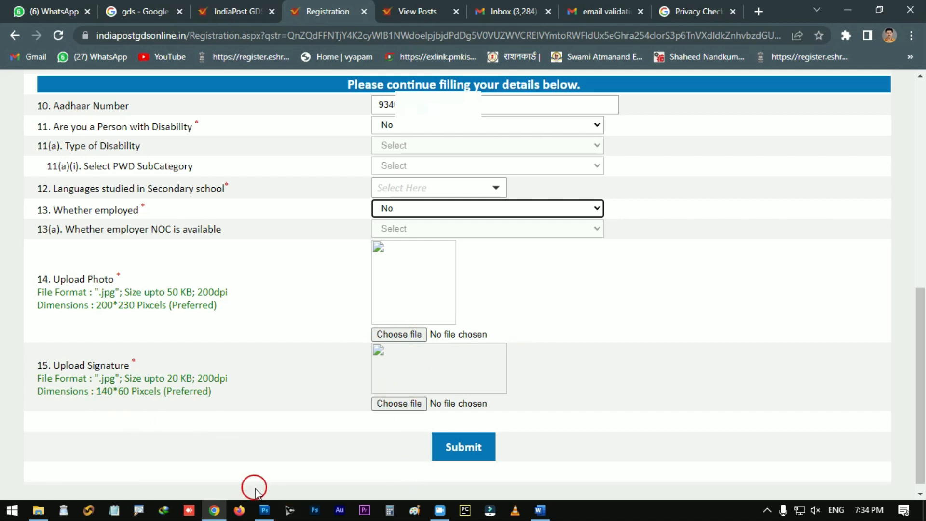
# Crop the signature on the scanned page to 140 × 60 px in Photoshop
pyautogui.click(264, 507)
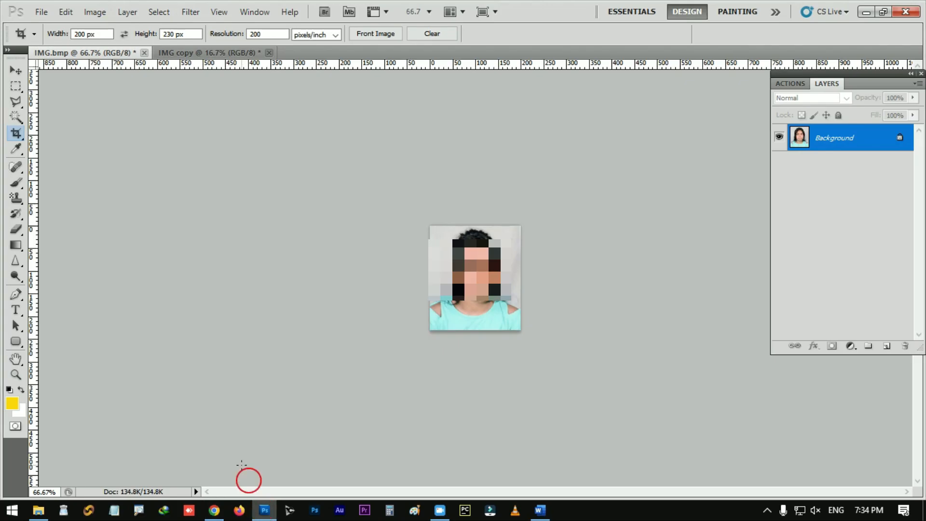
pyautogui.click(185, 53)
pyautogui.doubleClick(76, 35)
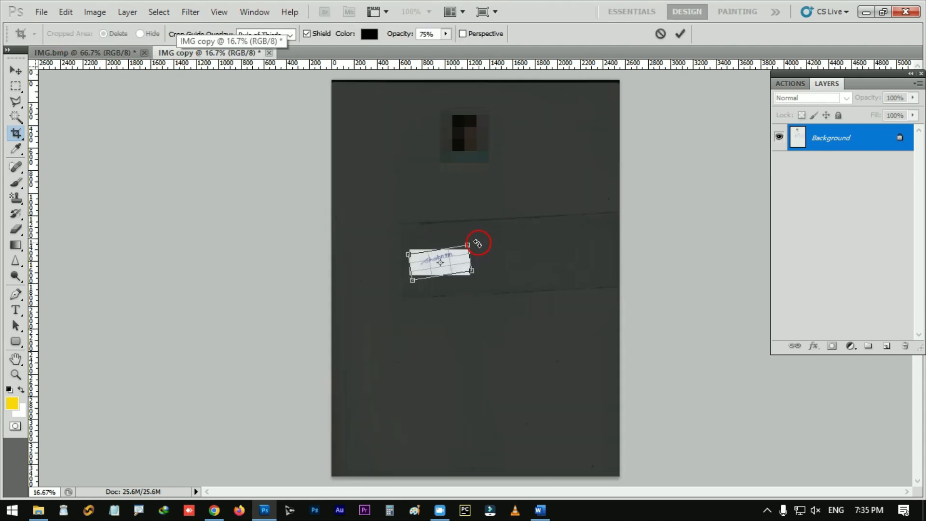
pyautogui.moveTo(478, 244); pyautogui.dragTo(478, 243)
pyautogui.press('Return')
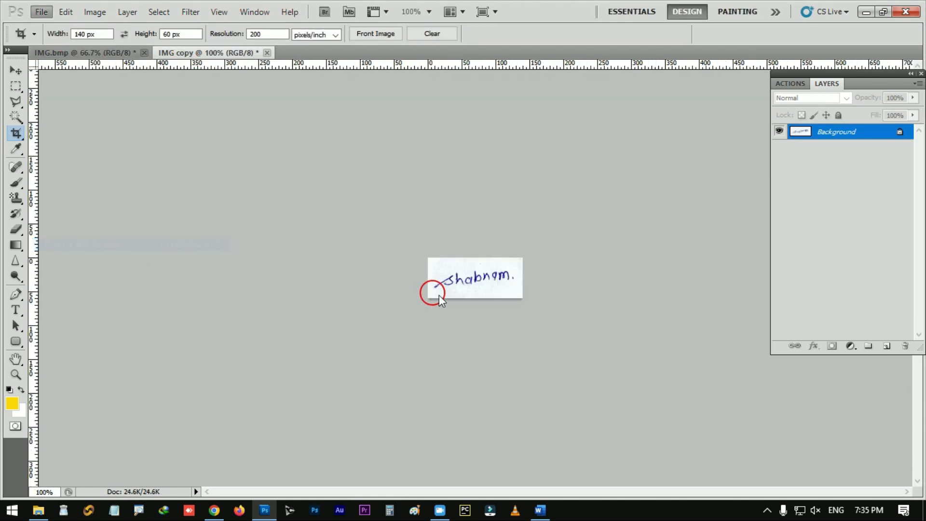
# Export the cropped signature with Save for Web as a maximum-quality JPEG named SIGN
pyautogui.hotkey('ctrl', 'alt', 'shift', 's')
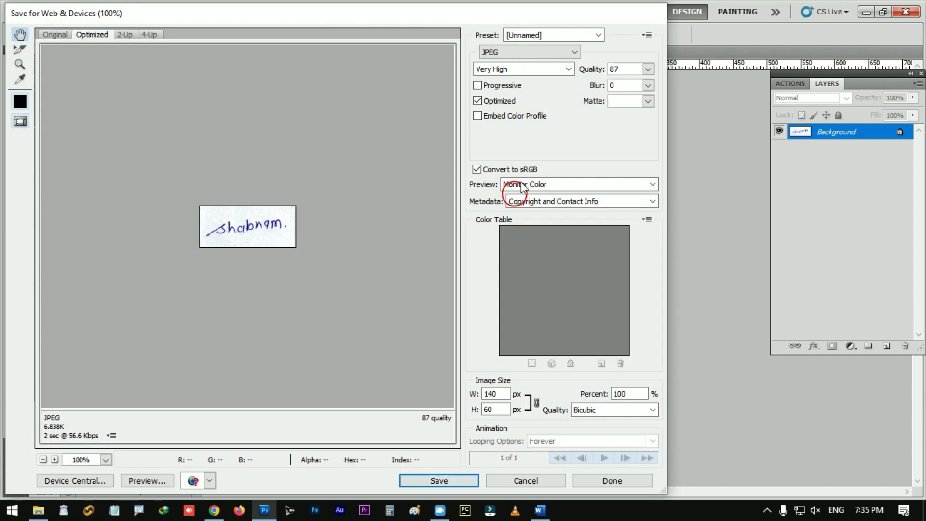
pyautogui.click(647, 69)
pyautogui.moveTo(640, 82); pyautogui.dragTo(649, 85)
pyautogui.click(407, 481)
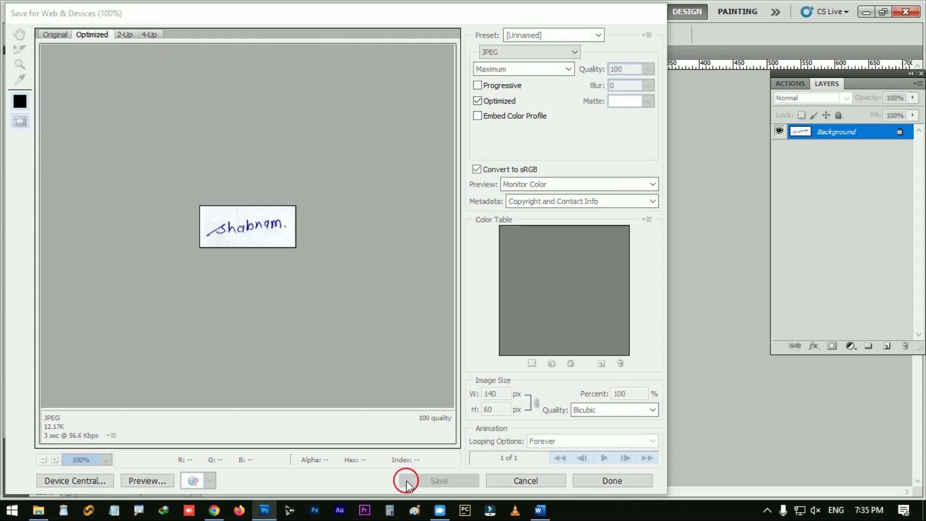
pyautogui.write('SIGN')
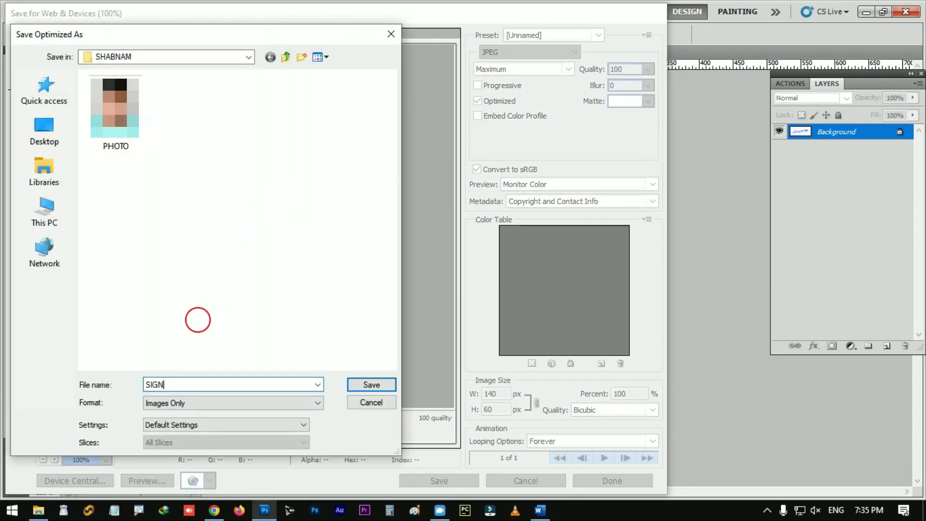
pyautogui.press('Return')
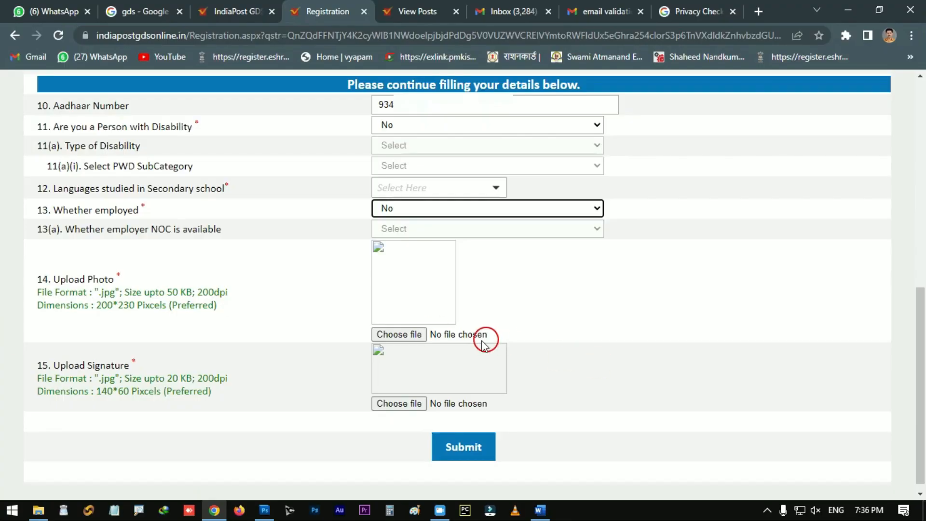
# Upload PHOTO.jpg and SIGN.jpg, try submitting, and dismiss the missing-language warning
pyautogui.click(407, 335)
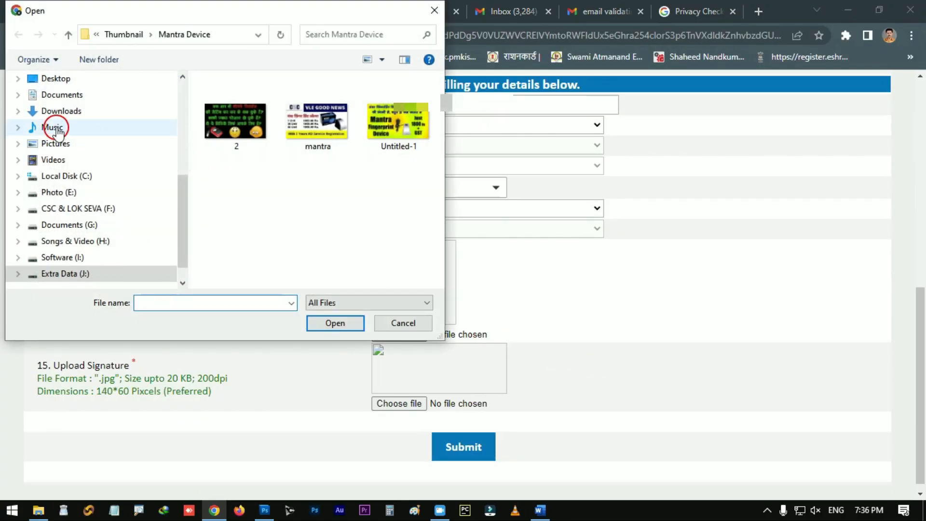
pyautogui.click(395, 395)
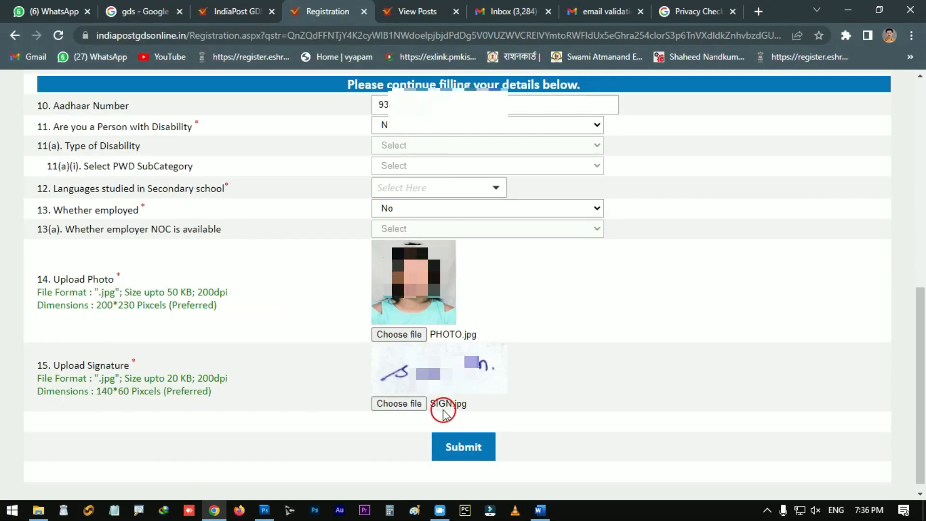
pyautogui.click(457, 444)
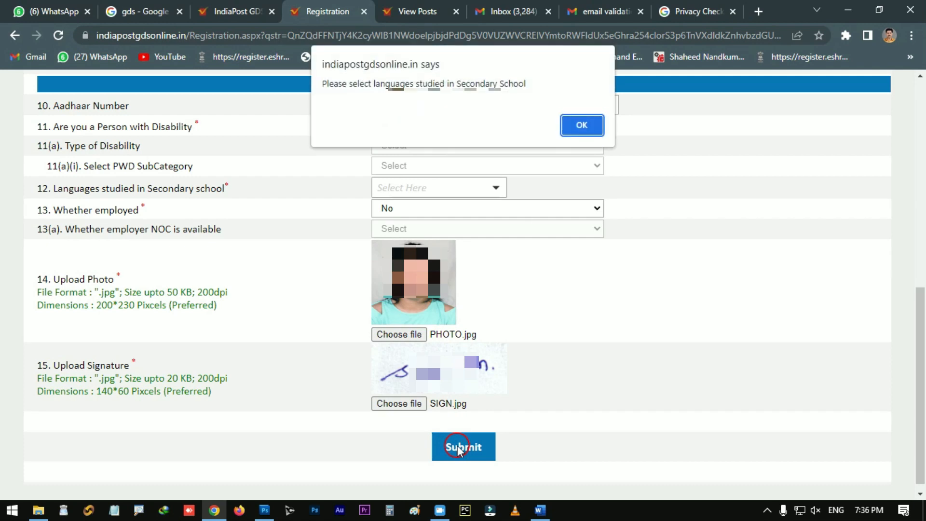
pyautogui.click(582, 125)
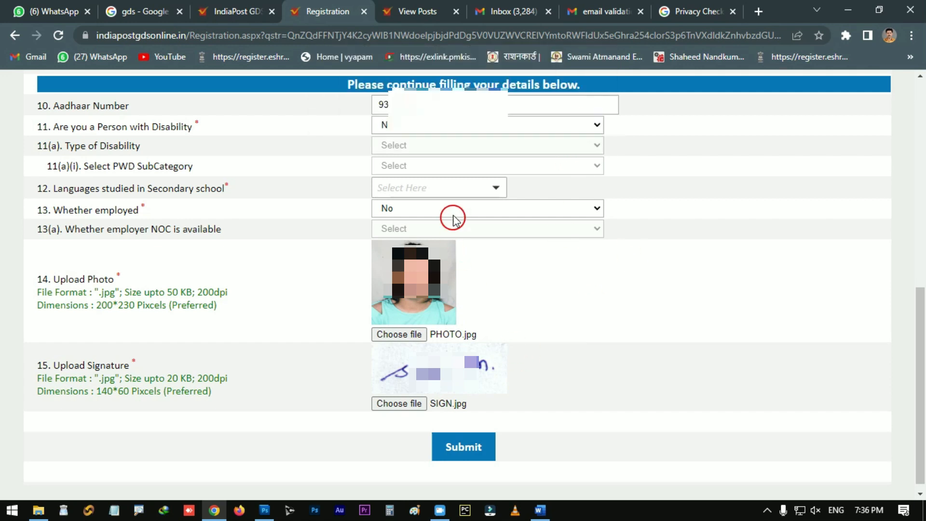
# Keep employment status as No and tick Hindi as the secondary-school language
pyautogui.click(584, 213)
pyautogui.click(583, 209)
pyautogui.scroll(1, 525, 319)
pyautogui.scroll(3, 524, 314)
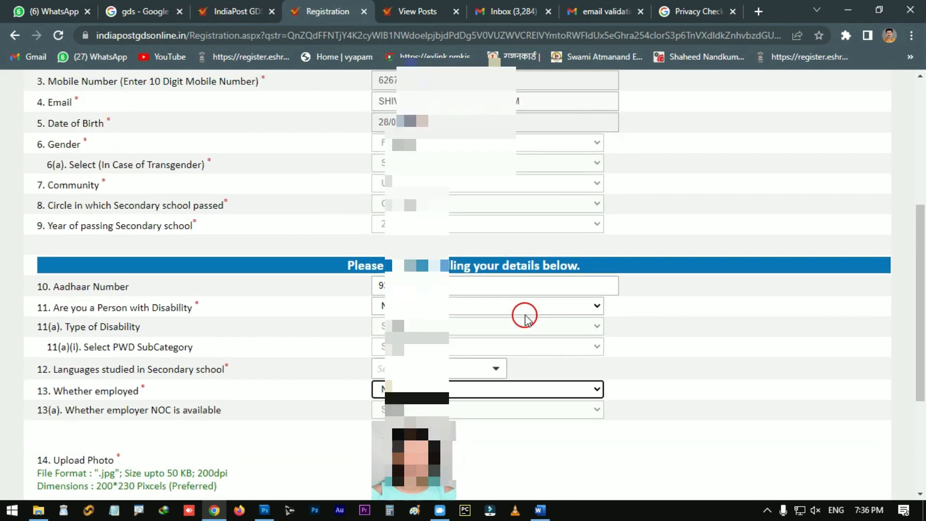
pyautogui.scroll(-1, 507, 318)
pyautogui.click(496, 322)
pyautogui.click(426, 422)
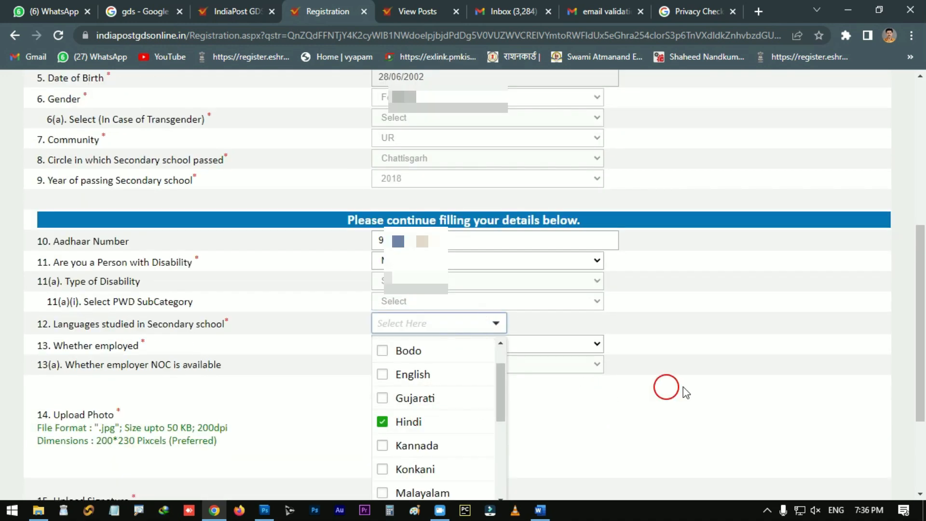
# Submit the form, accept the declaration, and finish the registration
pyautogui.scroll(-3, 746, 383)
pyautogui.click(464, 438)
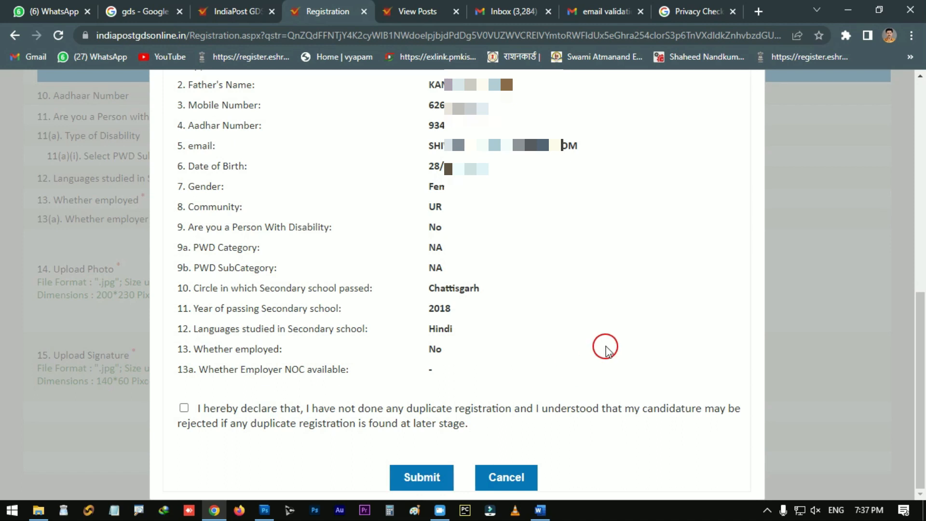
pyautogui.scroll(4, 604, 345)
pyautogui.scroll(-2, 606, 345)
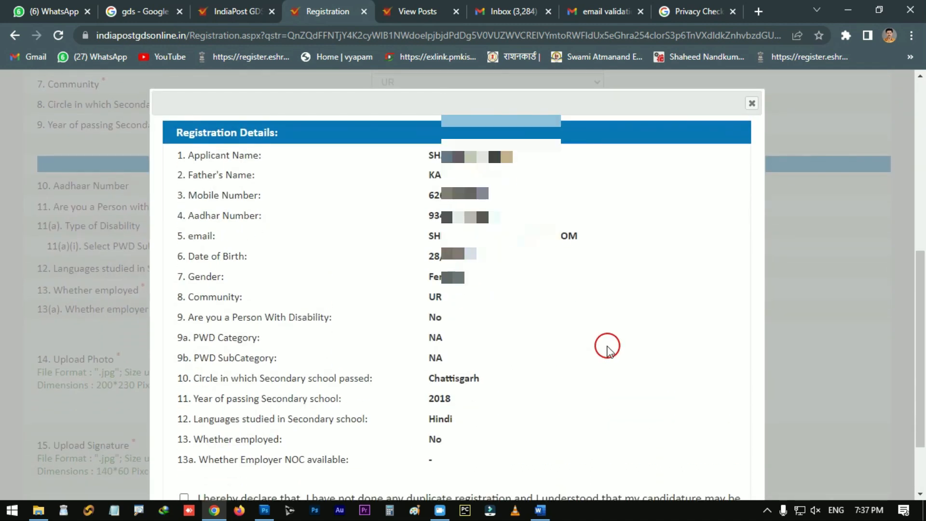
pyautogui.scroll(-2, 606, 347)
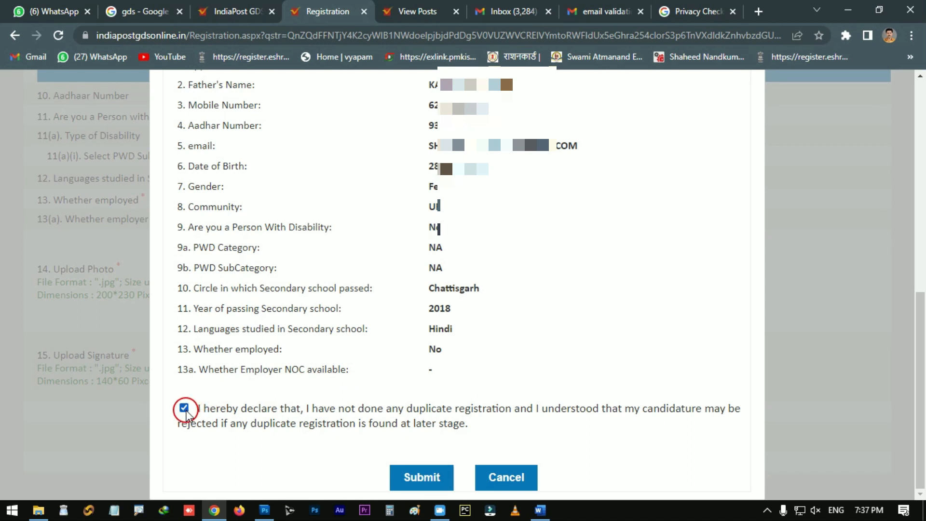
pyautogui.click(407, 480)
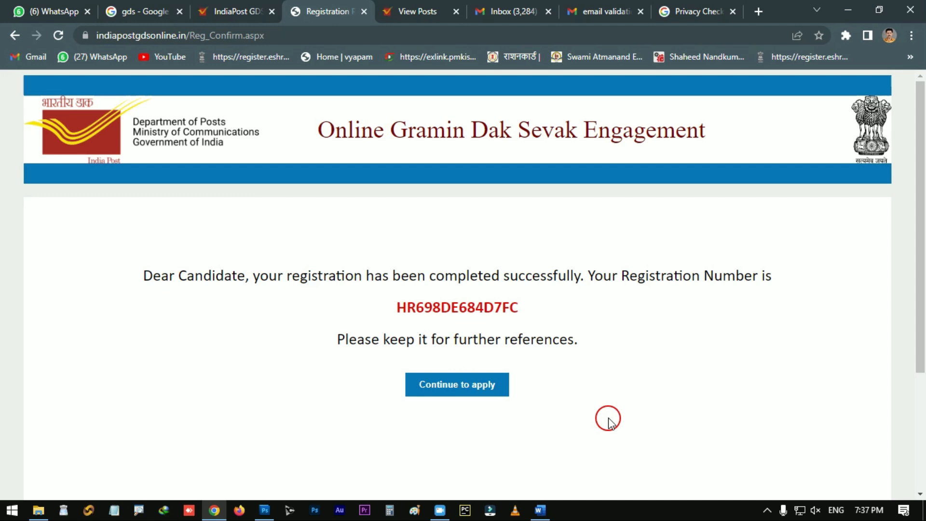
# Copy the registration number, then submit verification with Chattisgarh as the circle applying for
pyautogui.doubleClick(405, 311)
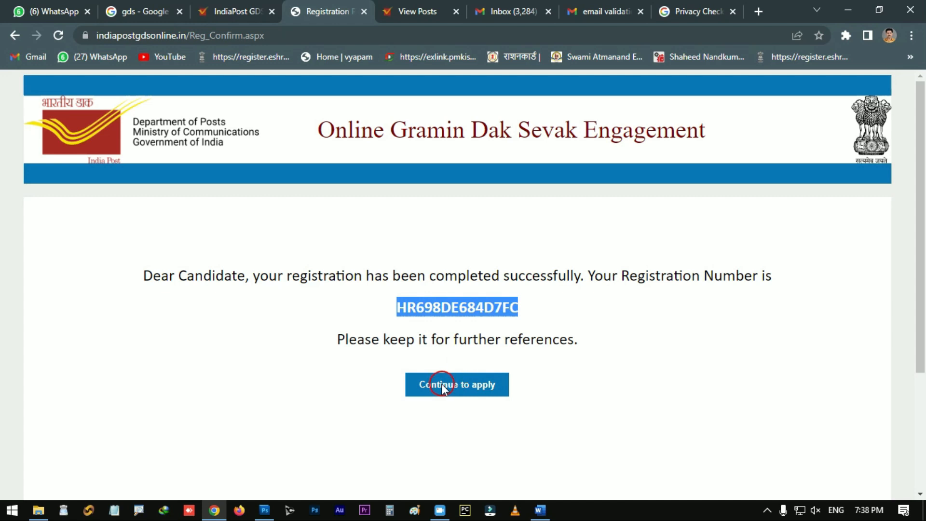
pyautogui.click(448, 388)
pyautogui.scroll(-1, 653, 357)
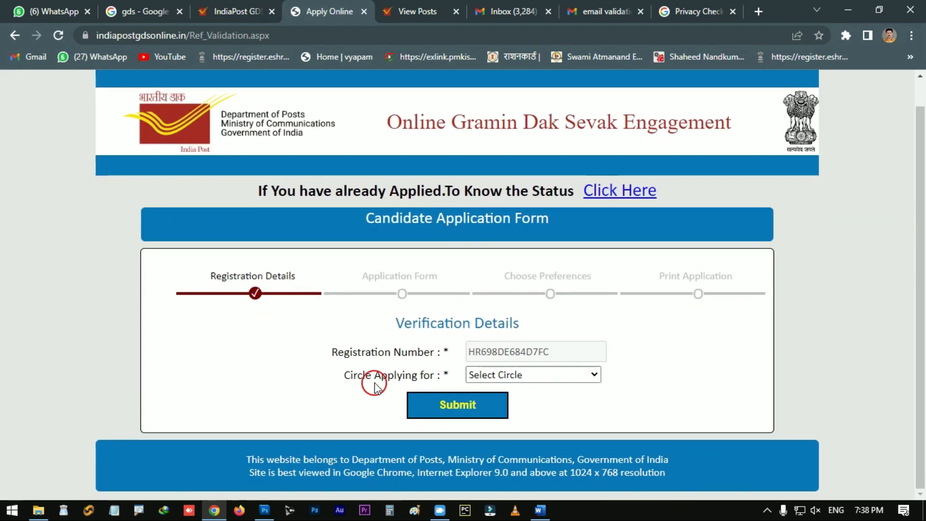
pyautogui.click(593, 375)
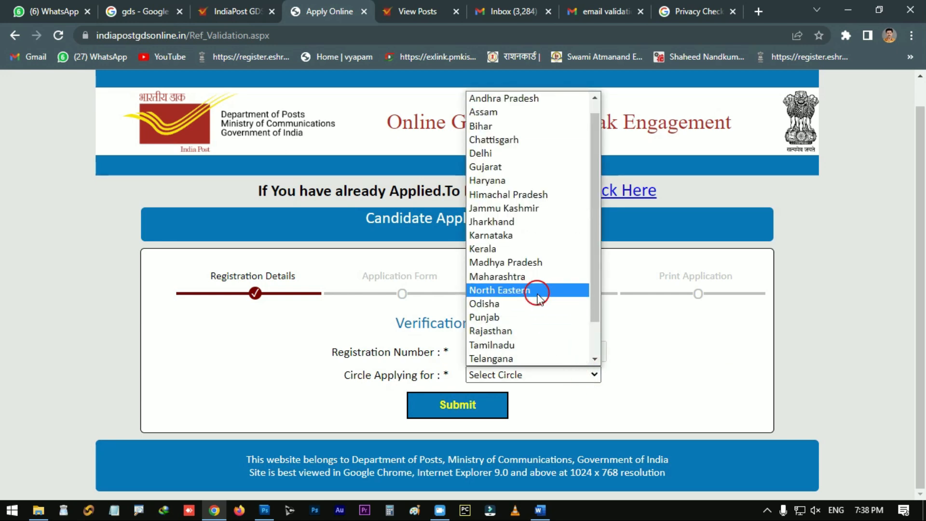
pyautogui.click(507, 140)
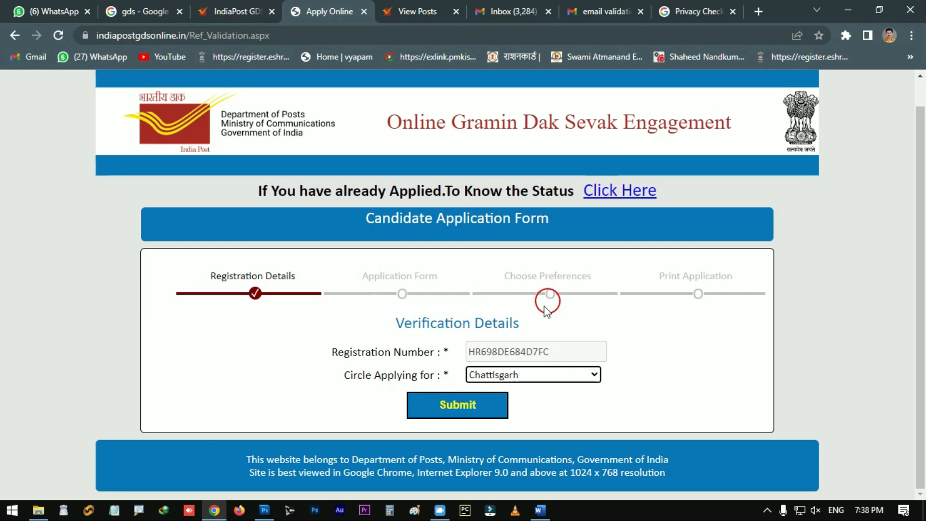
pyautogui.click(458, 404)
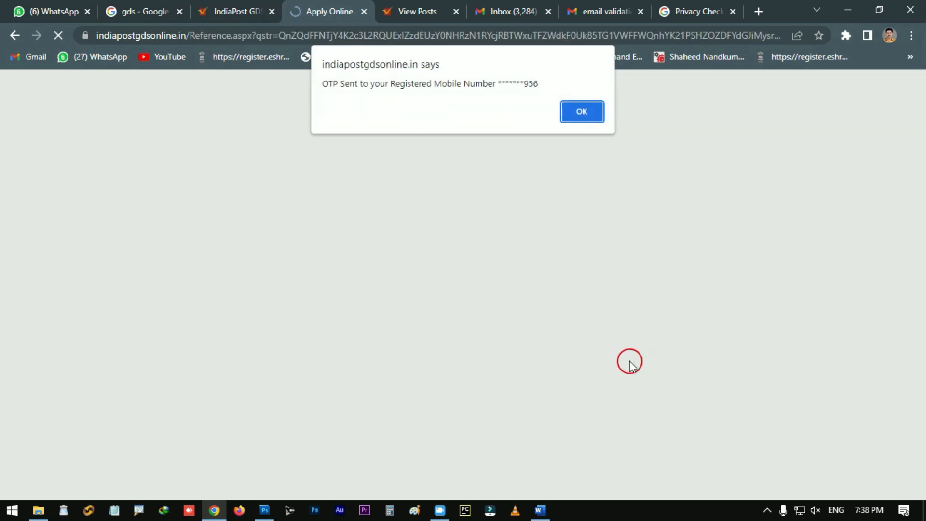
# Paste the OTP, enter captcha 9PAGF, and proceed to the application form
pyautogui.click(585, 116)
pyautogui.scroll(-3, 482, 338)
pyautogui.click(488, 304)
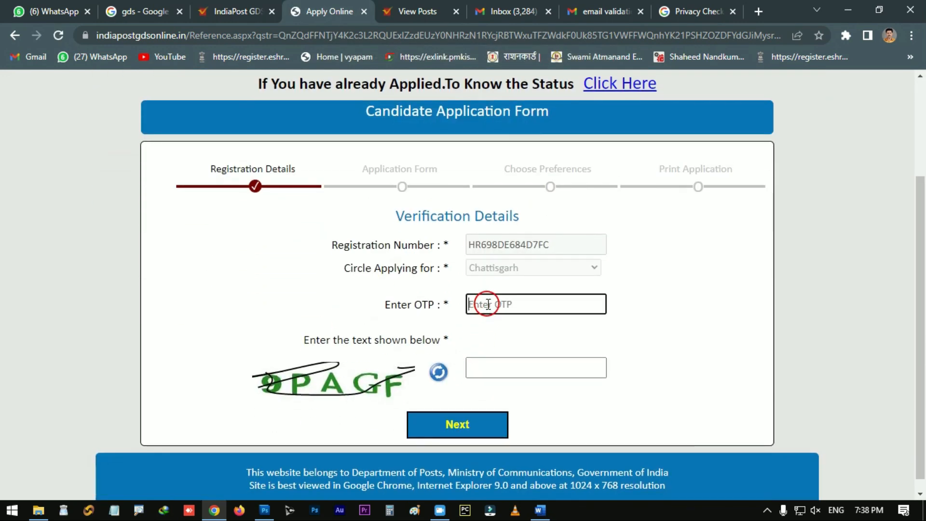
pyautogui.click(493, 371)
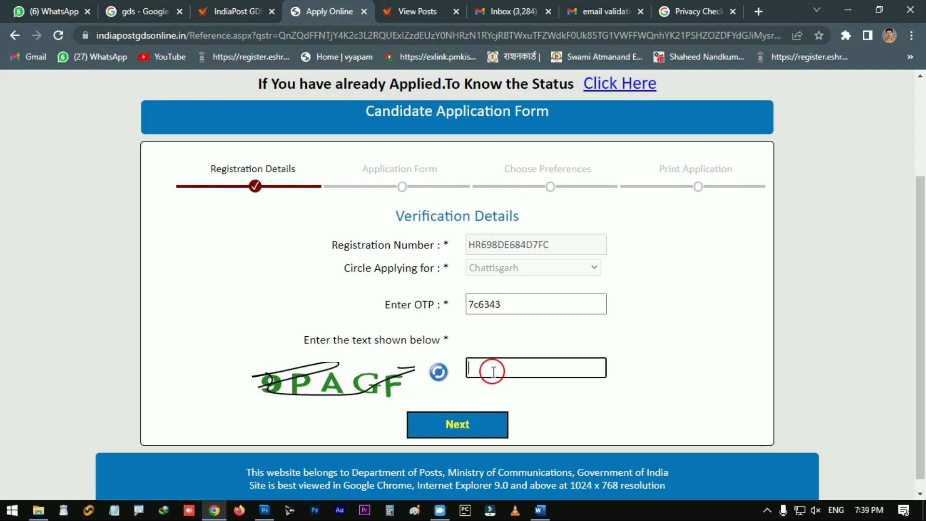
pyautogui.write('9PAGF')
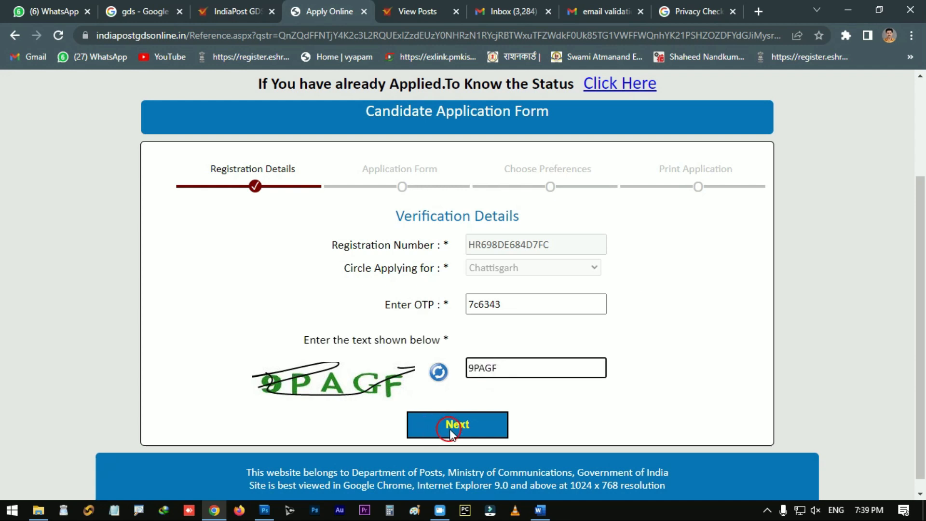
pyautogui.click(446, 429)
# Fill in the communication address and pincode, then start choosing the 10th-class board
pyautogui.scroll(-2, 661, 352)
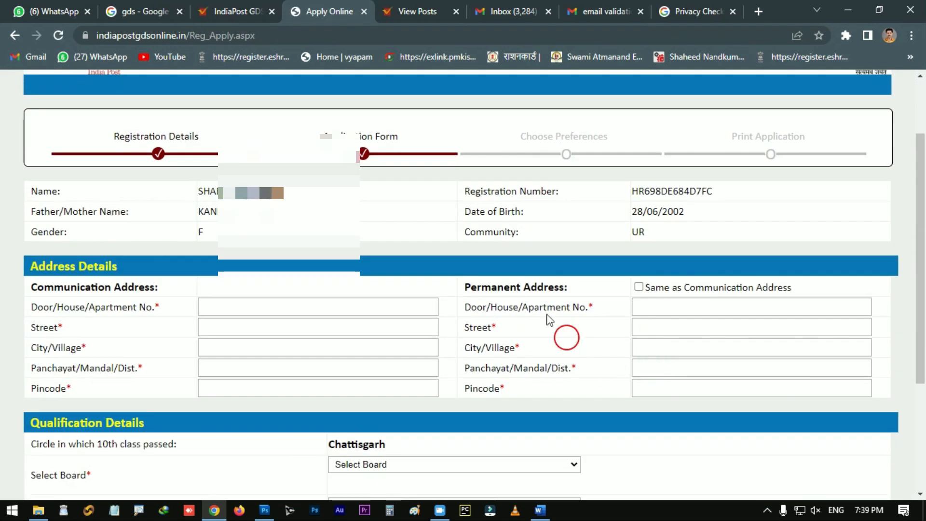
pyautogui.scroll(-2, 337, 236)
pyautogui.click(234, 217)
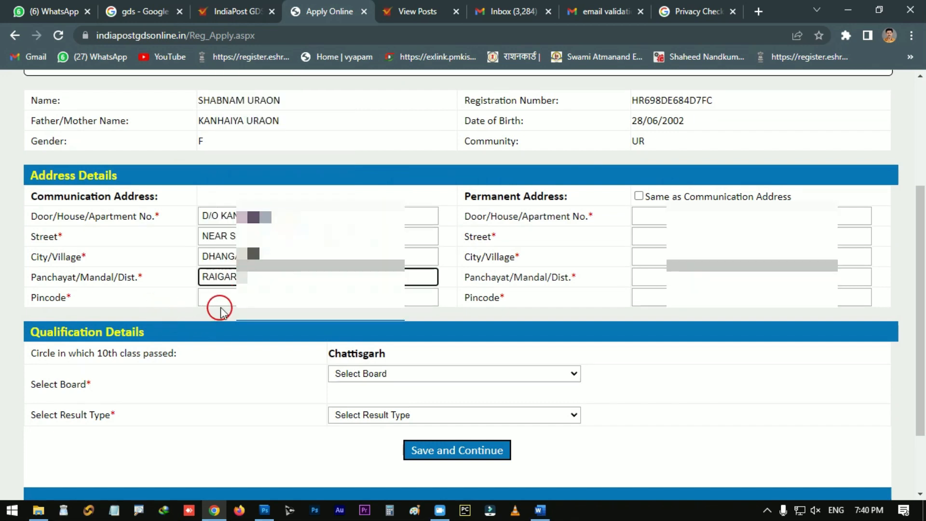
pyautogui.click(227, 297)
pyautogui.click(426, 283)
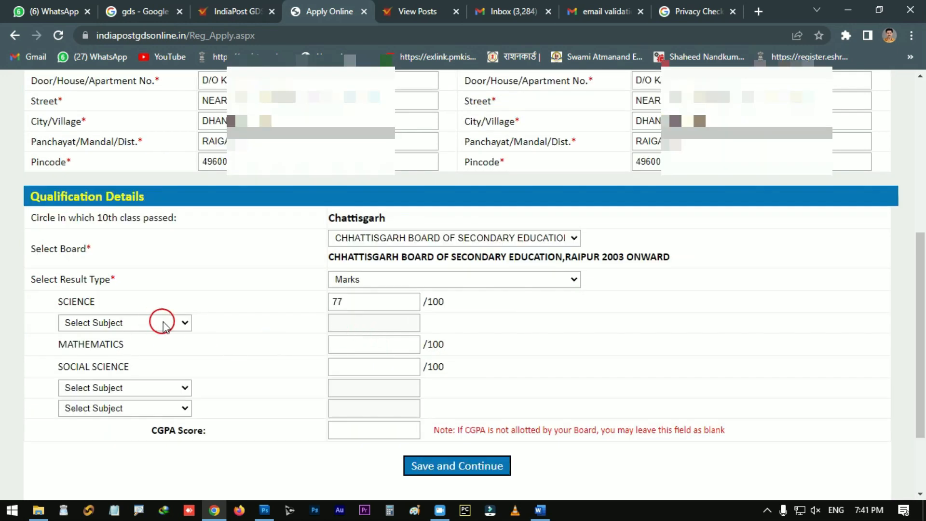
# Choose HINDI SPL and enter marks: Hindi 81, Mathematics 75, Social Science 77
pyautogui.click(180, 323)
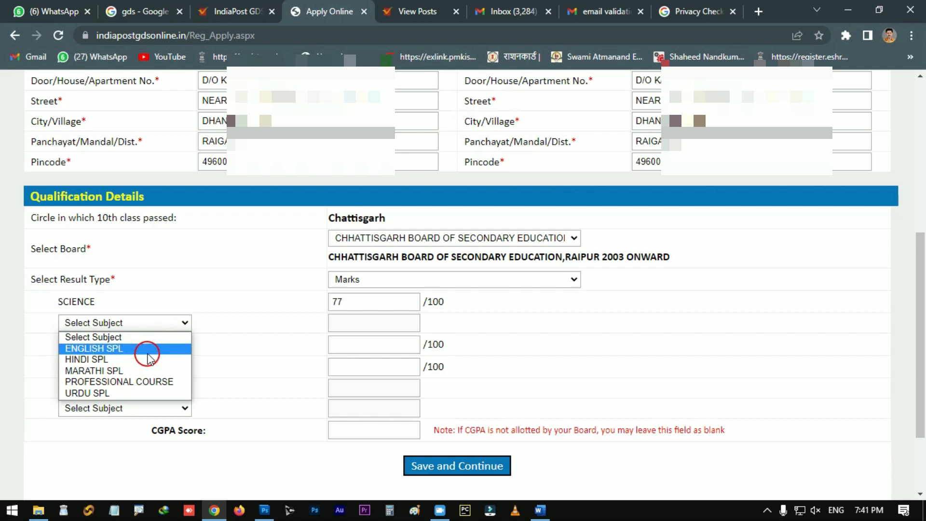
pyautogui.click(136, 358)
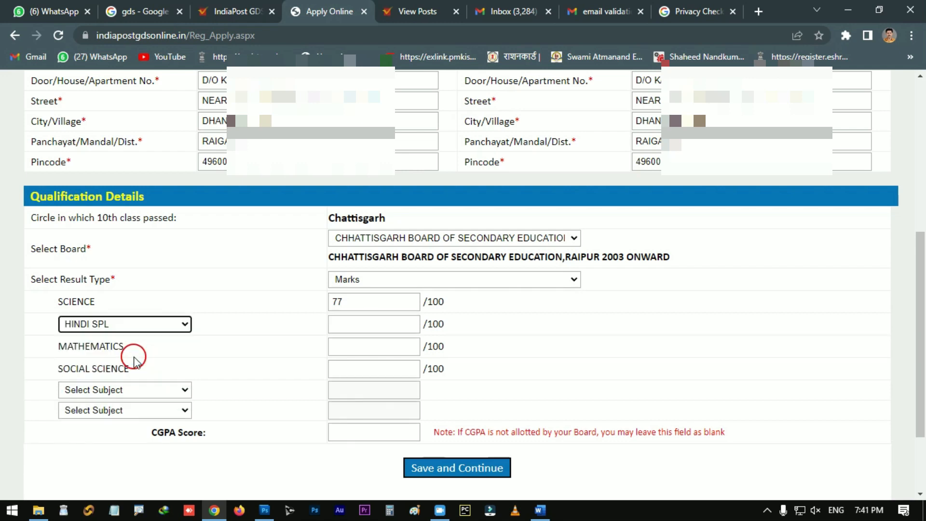
pyautogui.click(343, 319)
pyautogui.write('81')
pyautogui.click(375, 346)
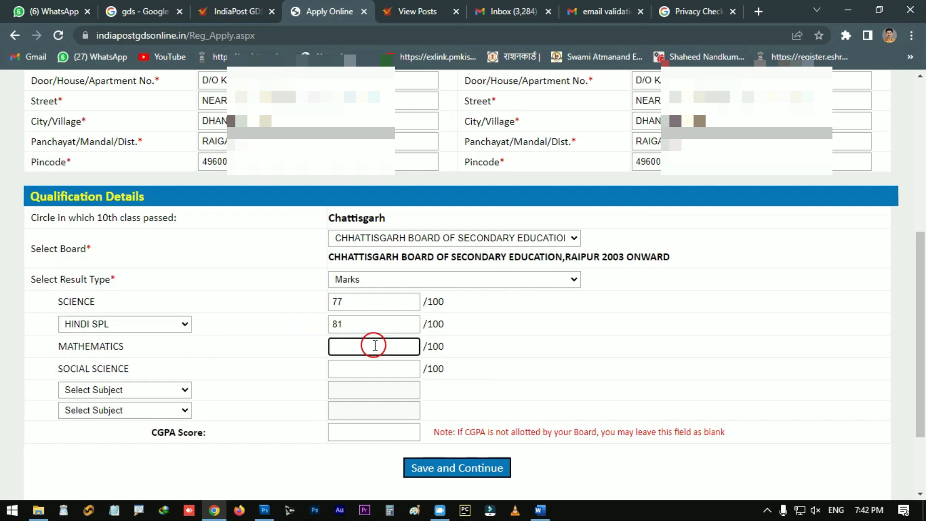
pyautogui.write('75')
pyautogui.click(364, 369)
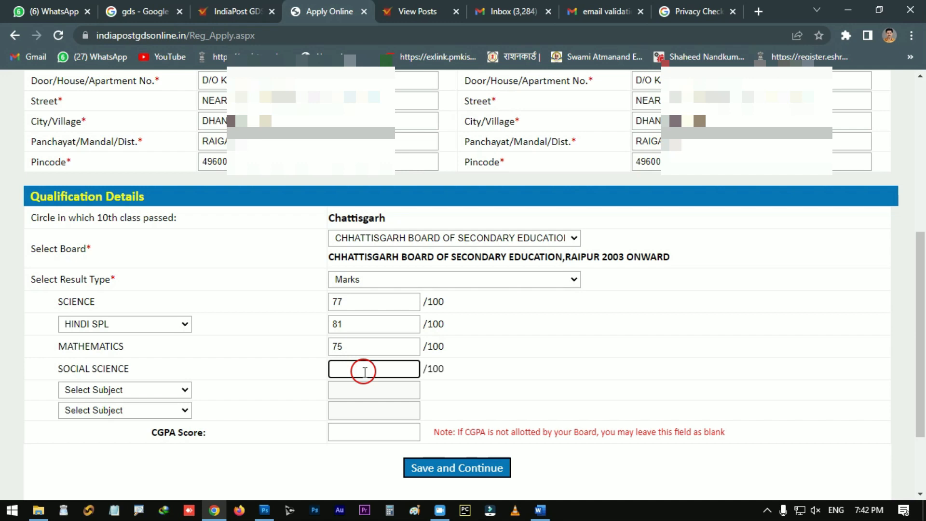
pyautogui.write('77')
# Add ENGLISH GEN with 73 and SANSKRIT GEN. with 85, leaving CGPA blank
pyautogui.click(166, 390)
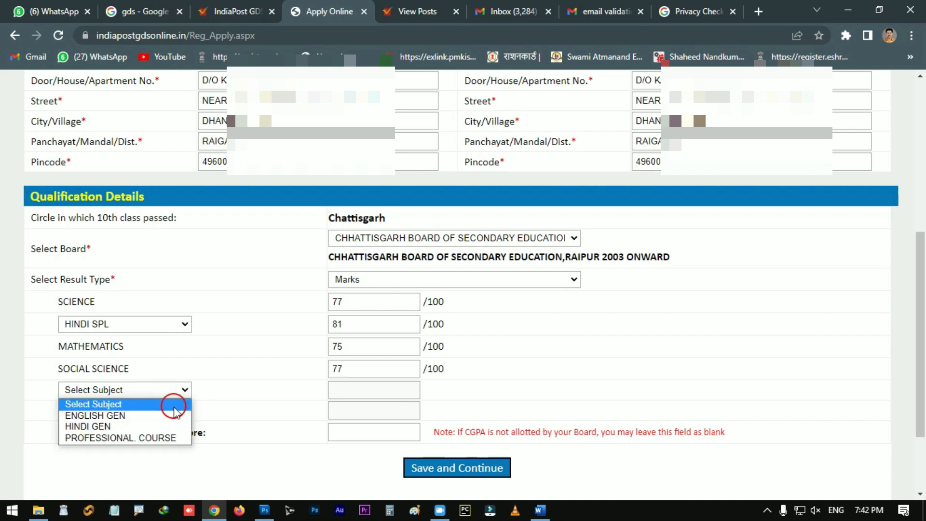
pyautogui.click(128, 415)
pyautogui.click(342, 391)
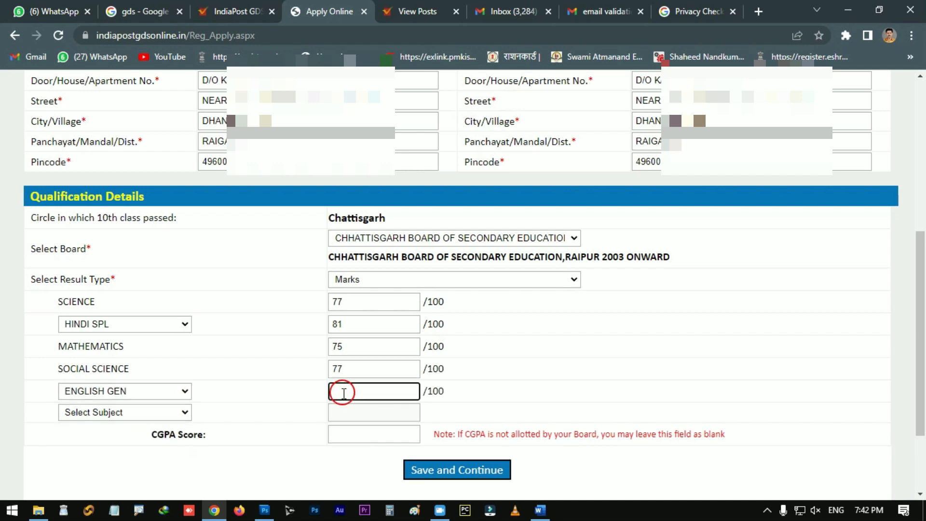
pyautogui.write('73')
pyautogui.click(176, 414)
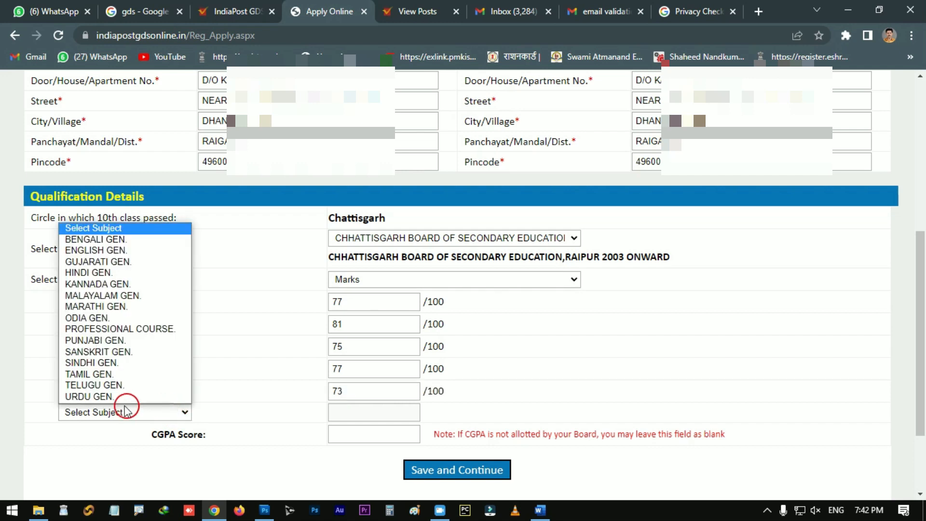
pyautogui.click(137, 357)
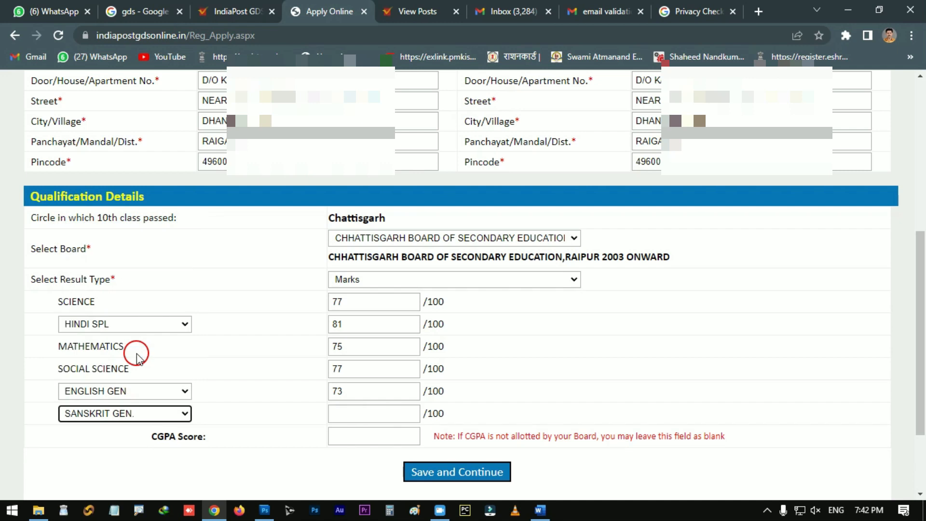
pyautogui.click(337, 412)
pyautogui.write('85')
pyautogui.click(363, 437)
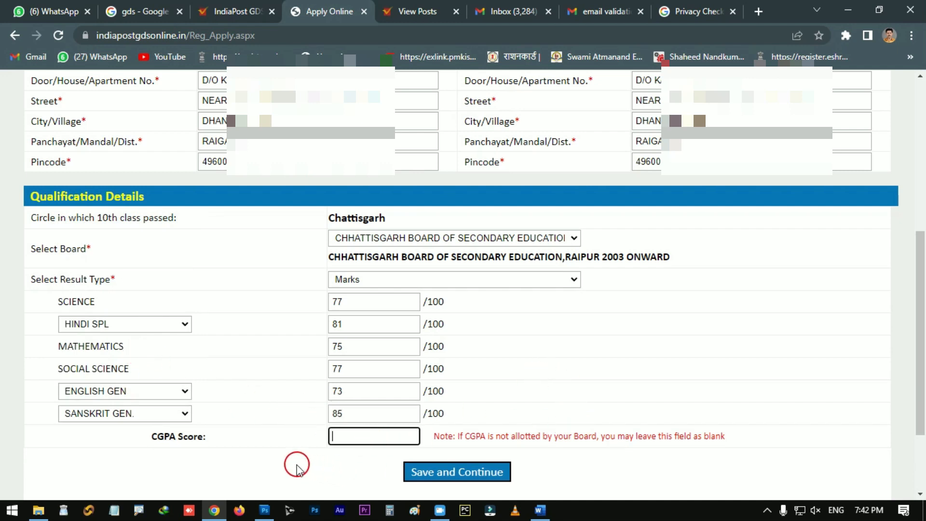
pyautogui.click(550, 384)
pyautogui.scroll(-1, 557, 386)
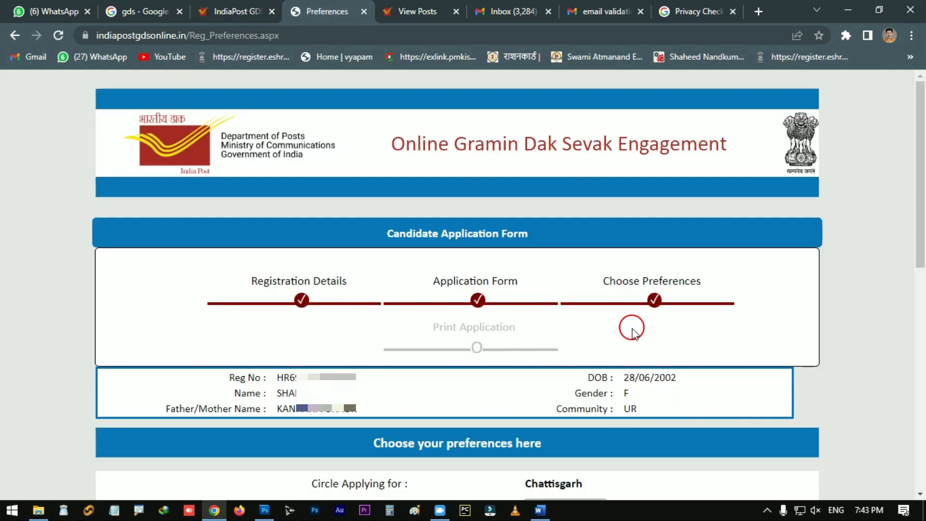
# Select Raigarh Division and browse pages 1 and 2 of its eligible GDS posts
pyautogui.scroll(-3, 604, 351)
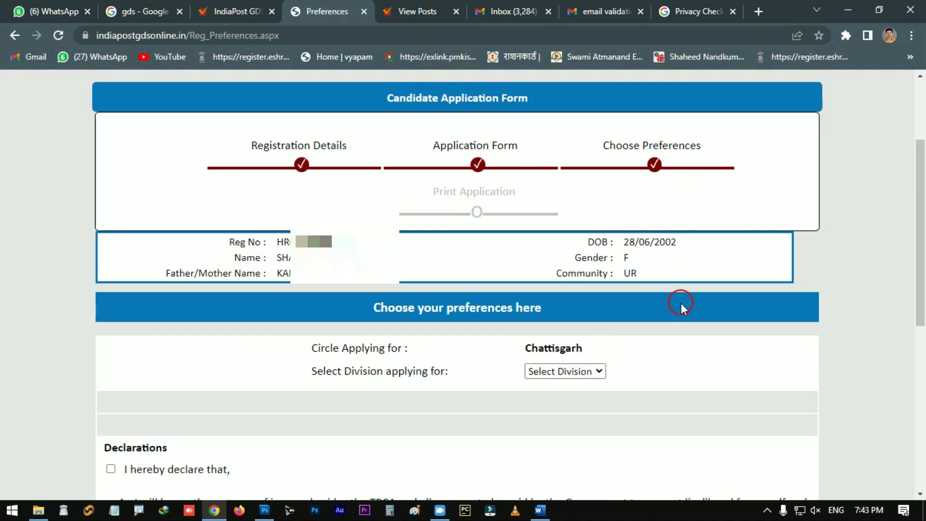
pyautogui.scroll(-2, 682, 306)
pyautogui.scroll(3, 322, 354)
pyautogui.scroll(-8, 322, 352)
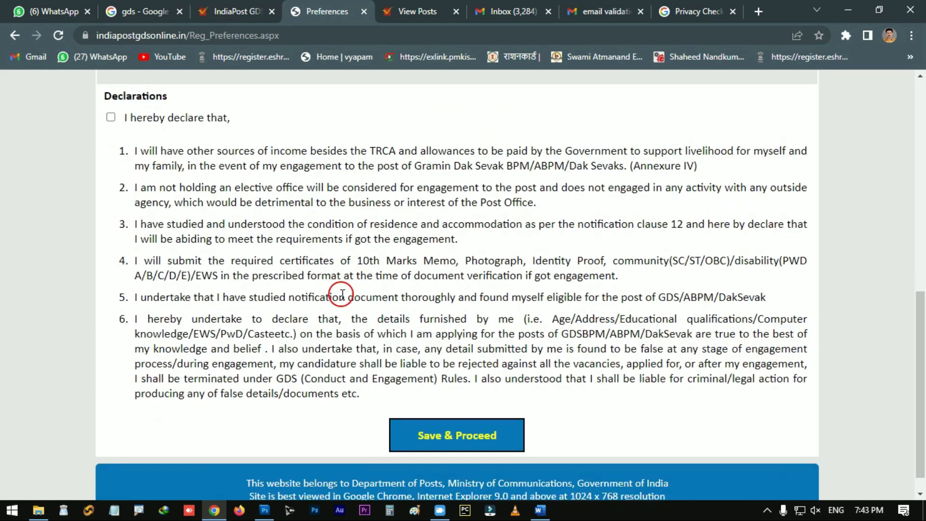
pyautogui.scroll(1, 366, 290)
pyautogui.scroll(5, 396, 290)
pyautogui.click(591, 311)
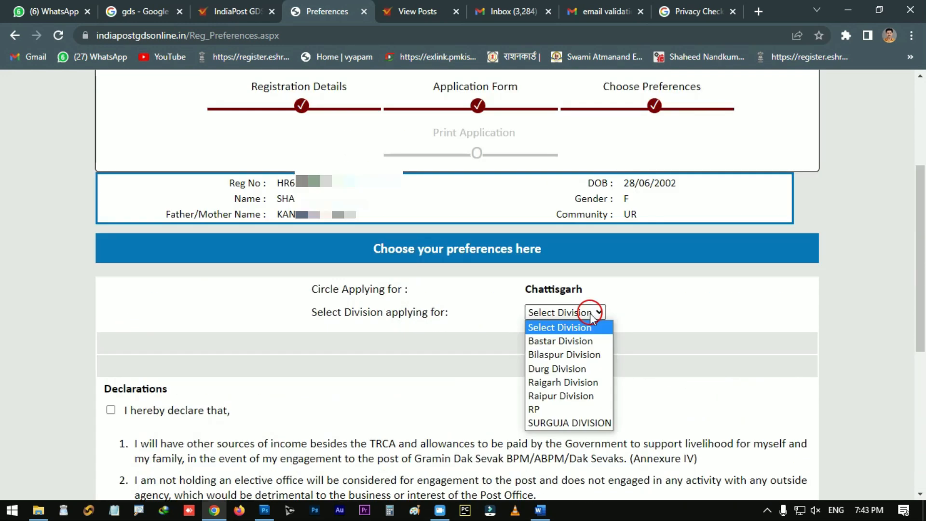
pyautogui.click(589, 382)
pyautogui.scroll(-9, 653, 341)
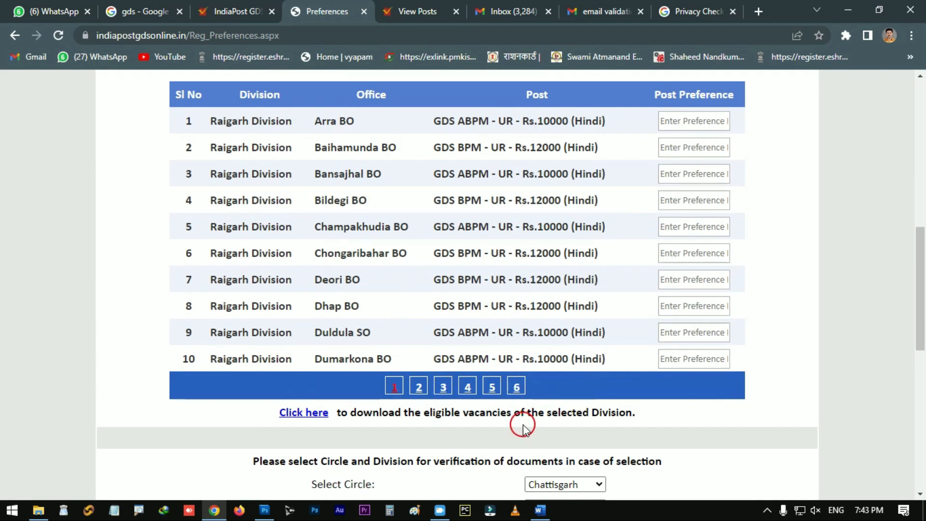
pyautogui.scroll(1, 535, 324)
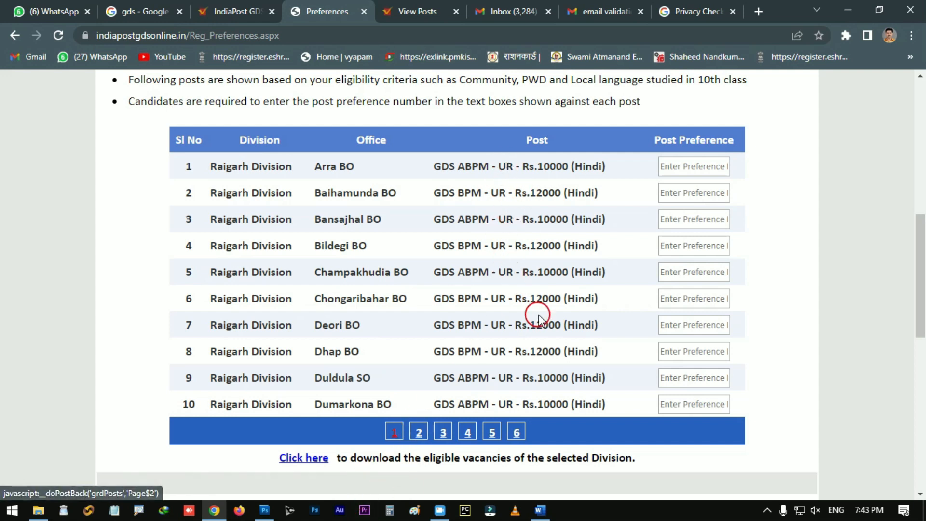
pyautogui.click(418, 432)
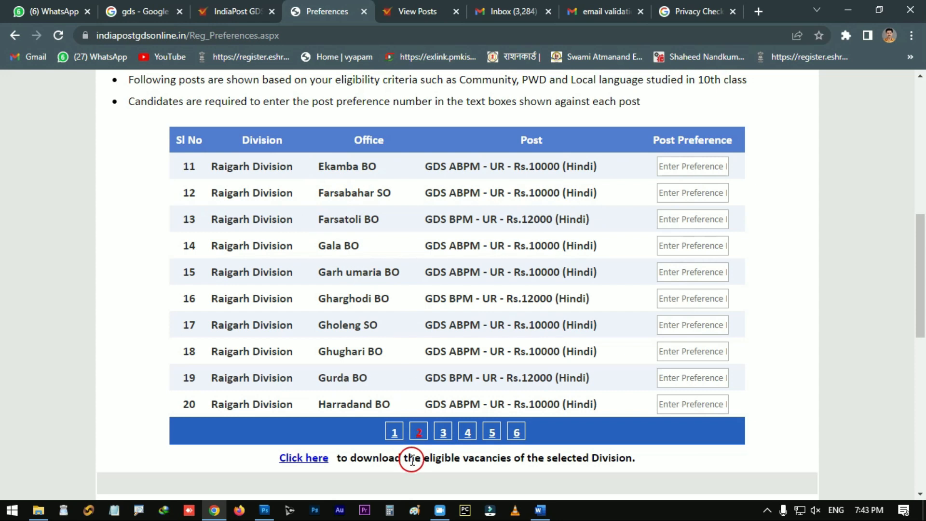
pyautogui.click(395, 435)
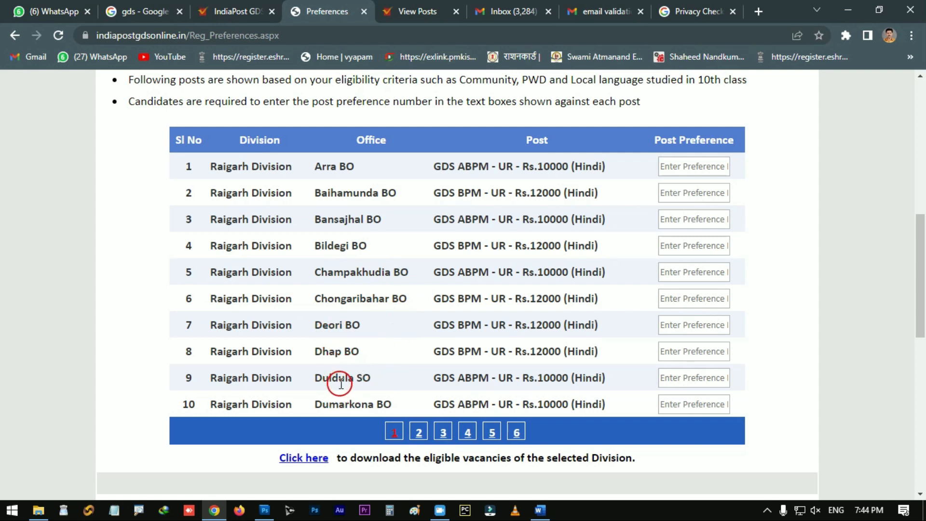
pyautogui.press('Tab')
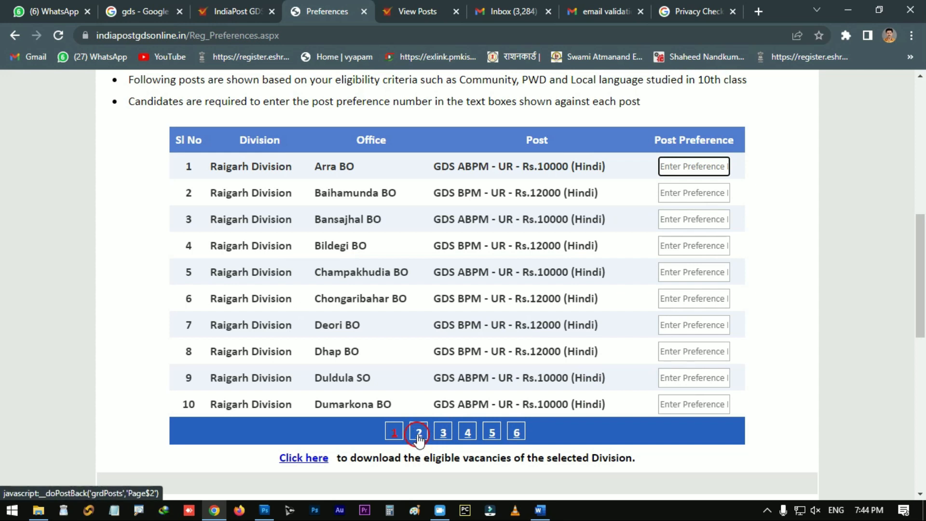
# Browse the three post pages and give Kodasia BO preference 9
pyautogui.click(419, 433)
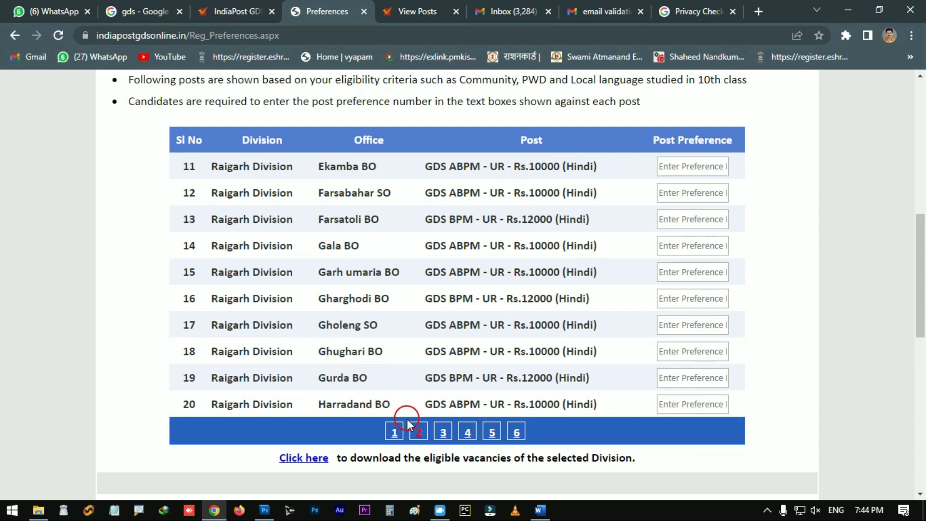
pyautogui.click(443, 434)
pyautogui.click(394, 434)
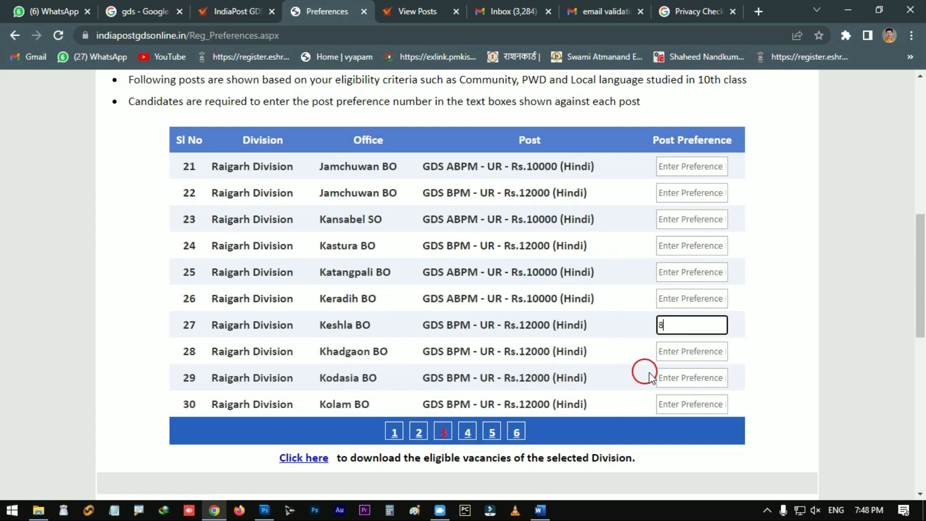
pyautogui.click(675, 378)
pyautogui.write('9')
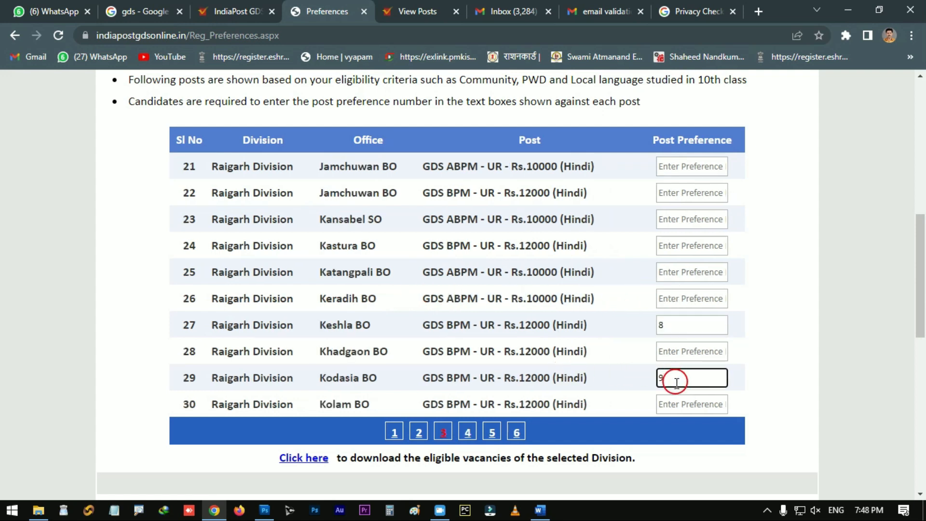
pyautogui.click(419, 432)
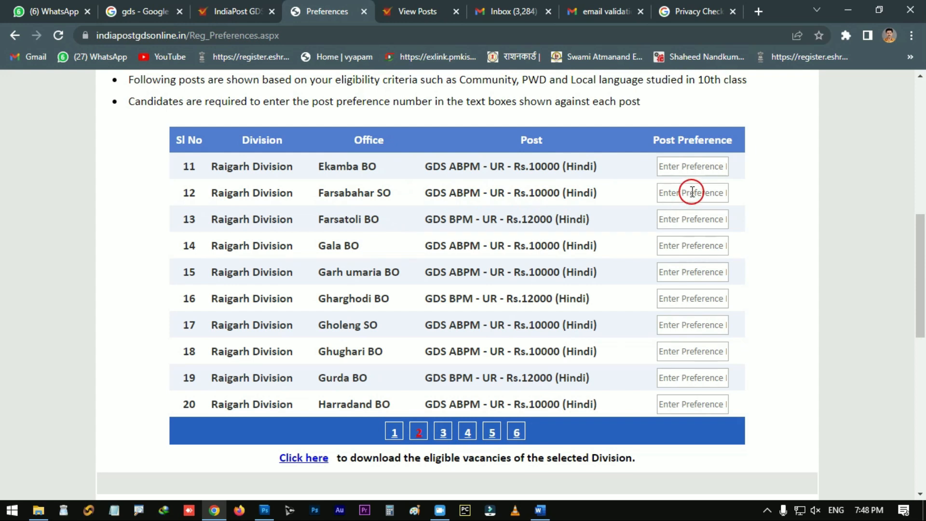
pyautogui.click(394, 432)
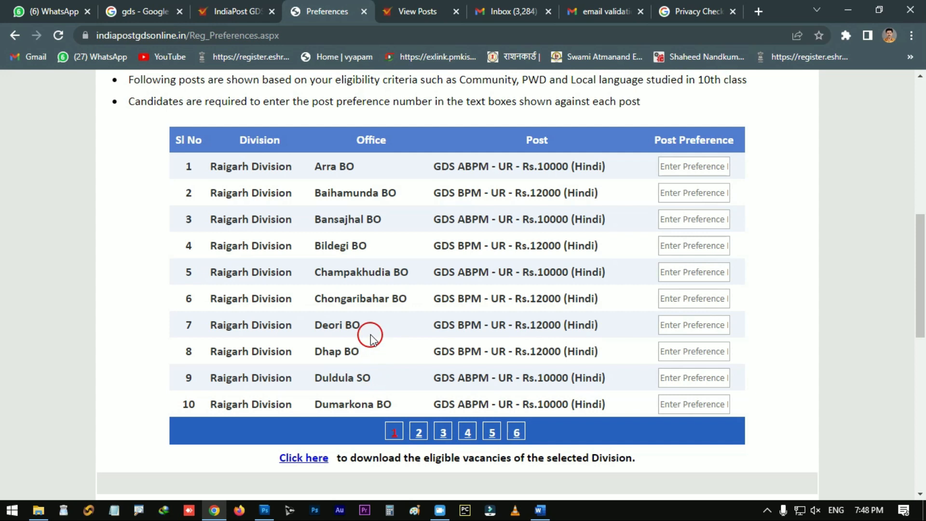
# Enter preference numbers for Deori, Arra, Baihamunda and Bansajhal BOs, up to 11
pyautogui.click(689, 324)
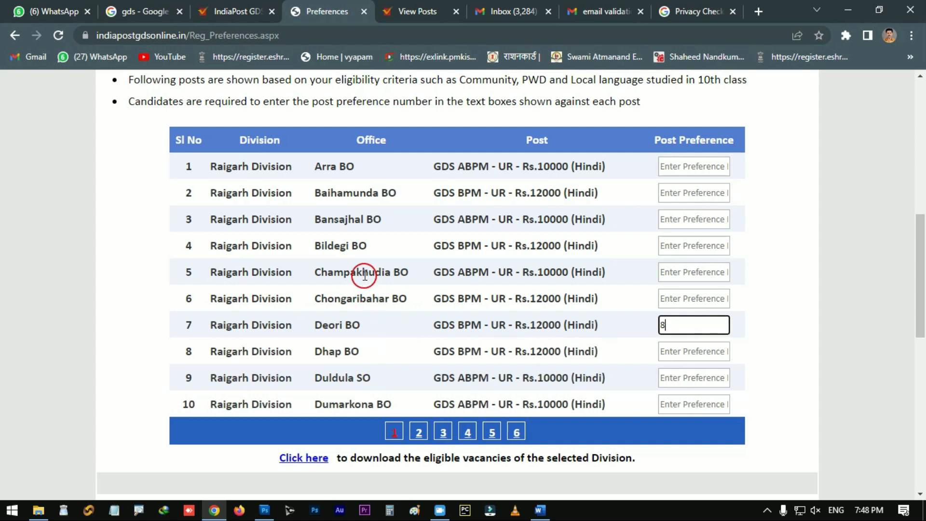
pyautogui.click(672, 166)
pyautogui.write('9')
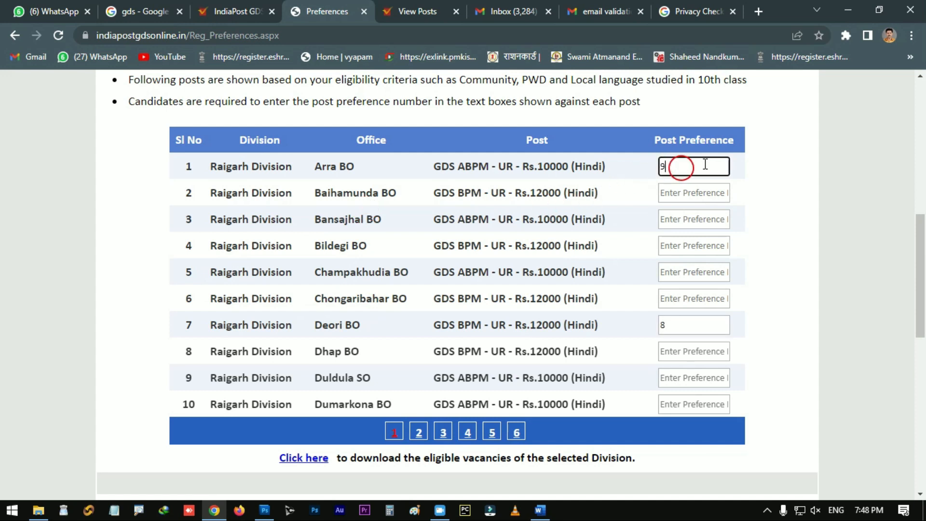
pyautogui.write('10')
pyautogui.press('BackSpace')
pyautogui.press('BackSpace')
pyautogui.click(682, 189)
pyautogui.write('10')
pyautogui.click(679, 218)
pyautogui.write('11')
# Number Bildegi through Duldula SO, including preferences 13, 14, 15 and 16
pyautogui.click(685, 247)
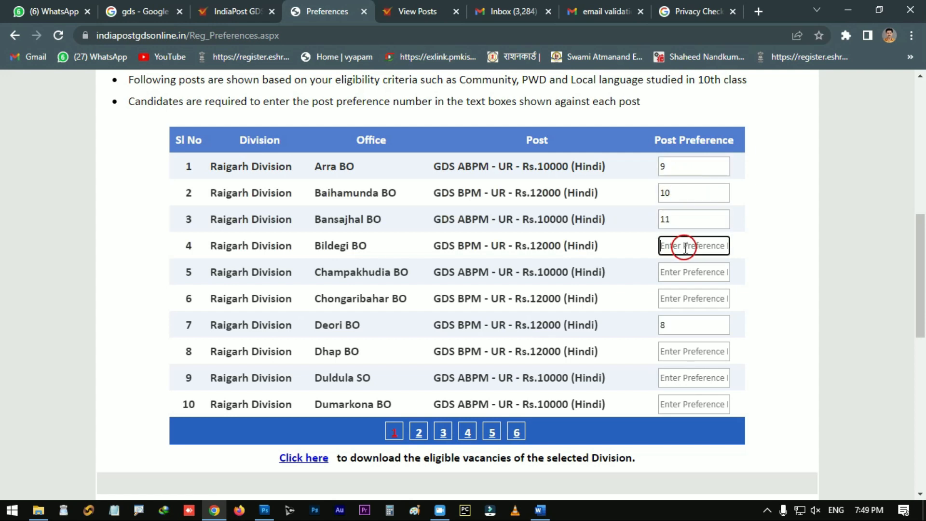
pyautogui.click(678, 275)
pyautogui.write('13')
pyautogui.click(677, 295)
pyautogui.write('14')
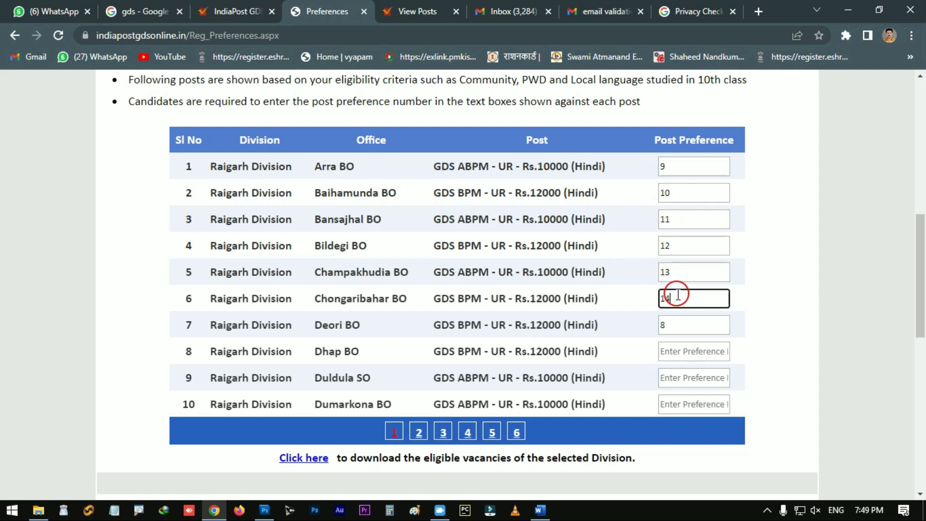
pyautogui.click(678, 351)
pyautogui.write('15')
pyautogui.click(686, 380)
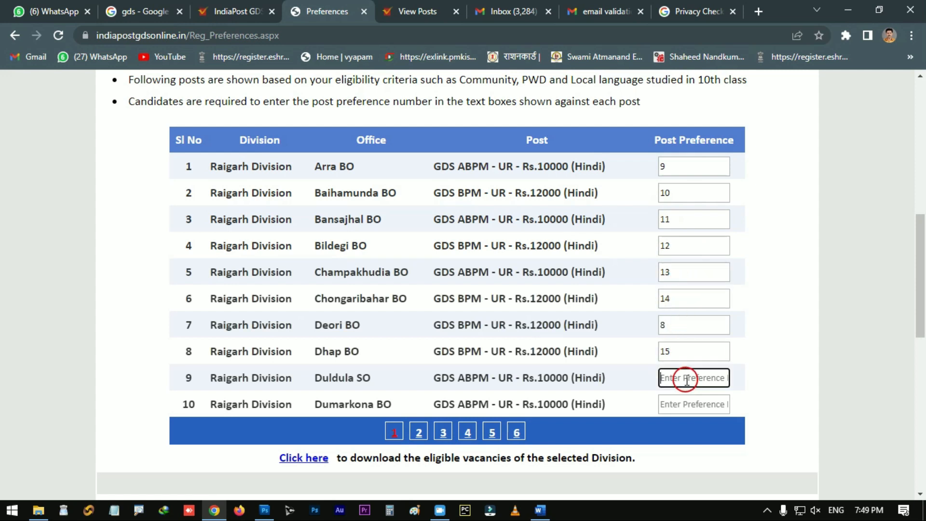
pyautogui.write('16')
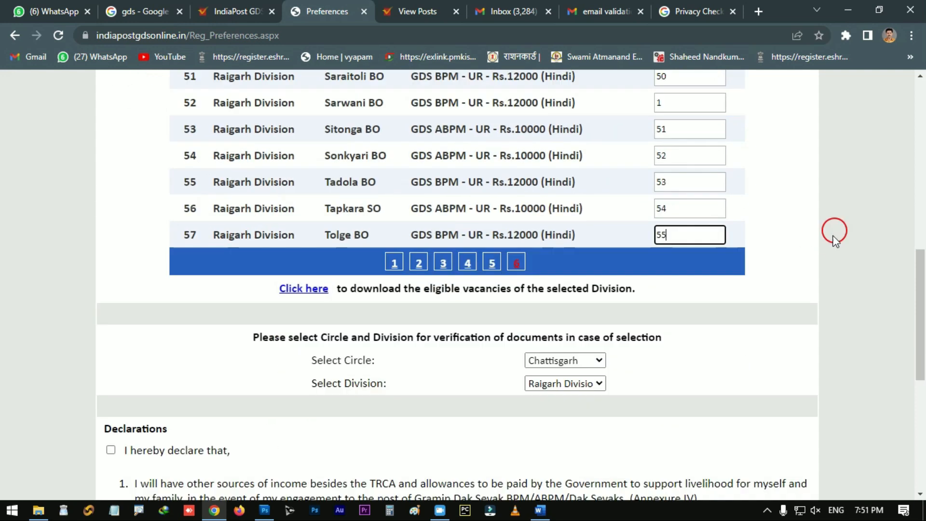
# Change Deori BO's preference to 57, then Save & Proceed and confirm submission
pyautogui.scroll(-1, 537, 265)
pyautogui.scroll(2, 182, 310)
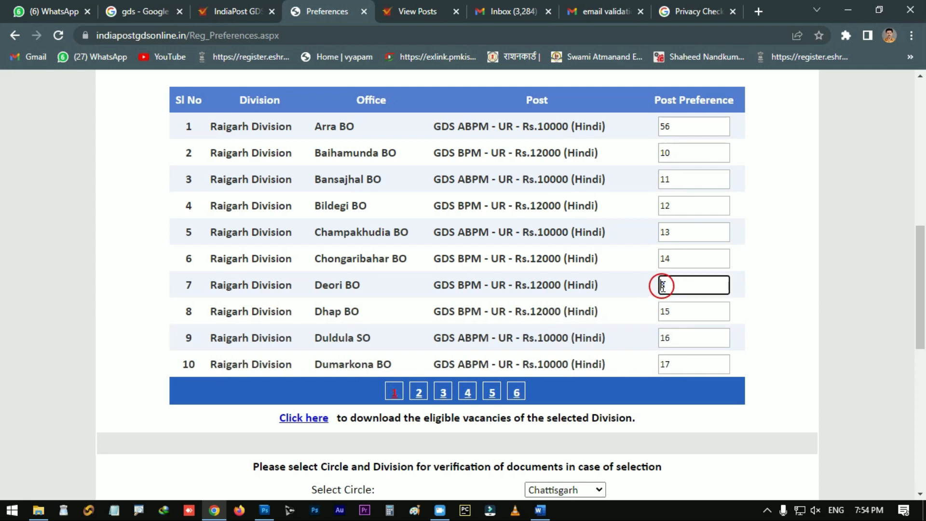
pyautogui.moveTo(663, 286); pyautogui.dragTo(674, 286)
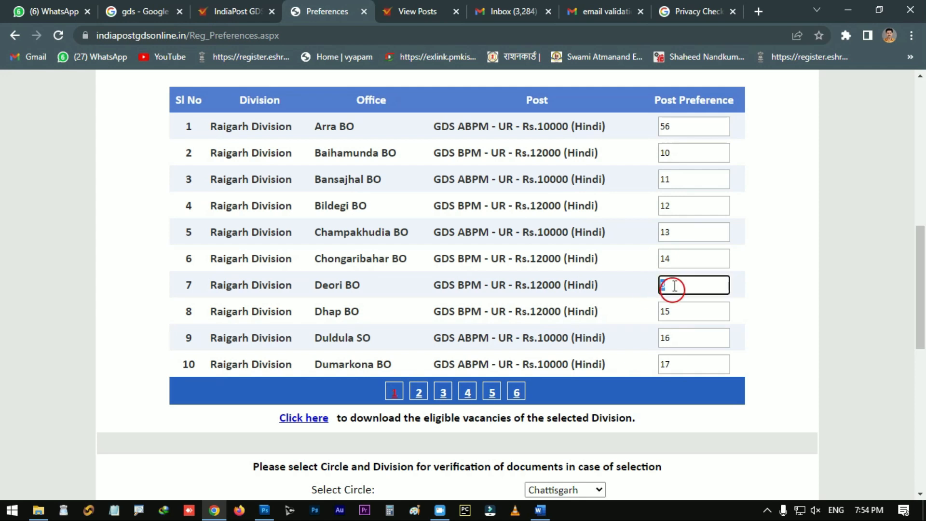
pyautogui.write('57')
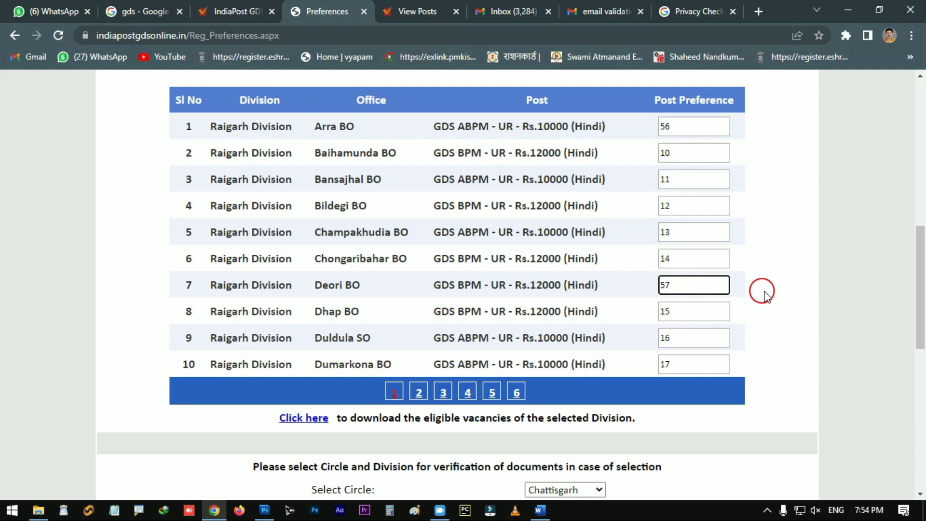
pyautogui.scroll(-10, 614, 440)
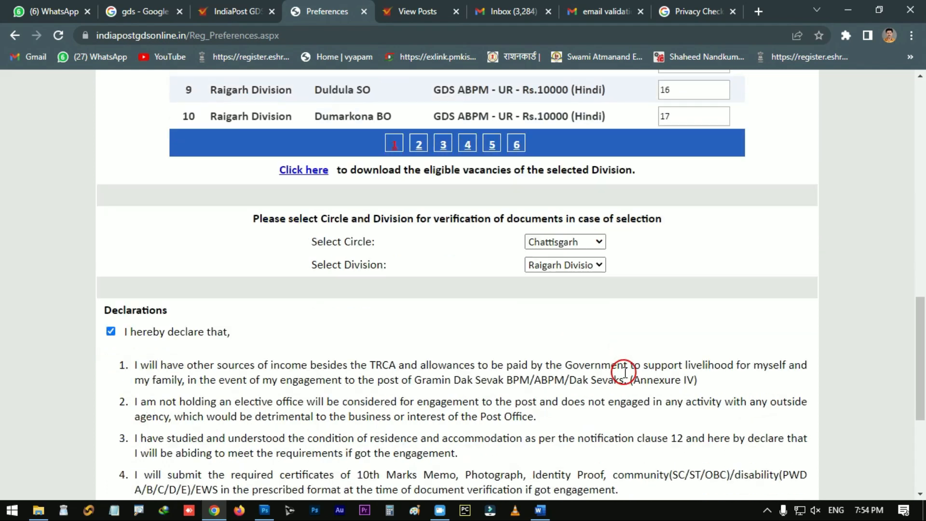
pyautogui.click(435, 409)
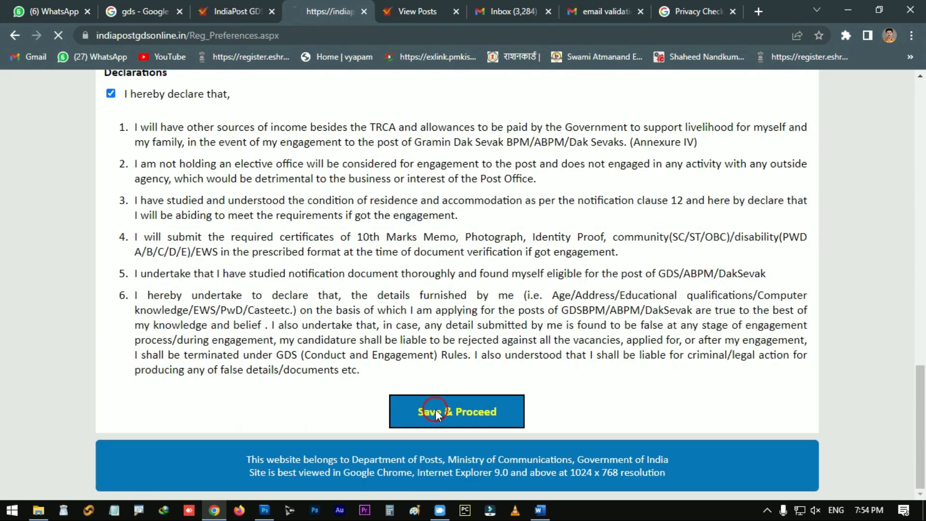
pyautogui.click(582, 113)
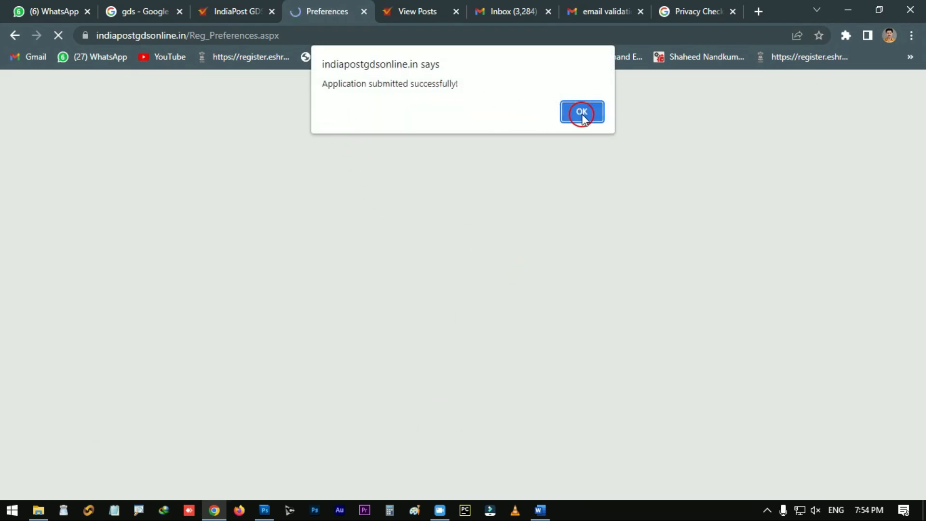
pyautogui.scroll(-10, 659, 344)
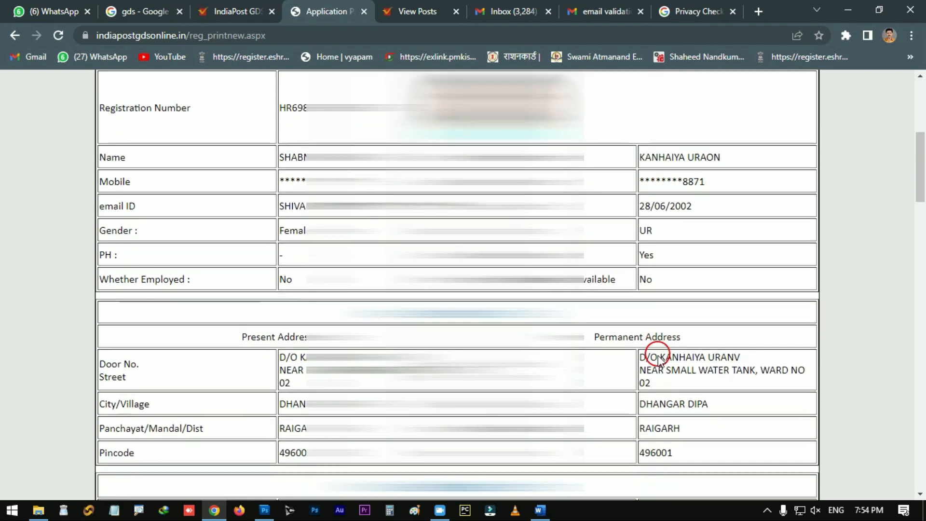
# Scroll through the printout's annexure listing the posts in preference order
pyautogui.scroll(-12, 660, 362)
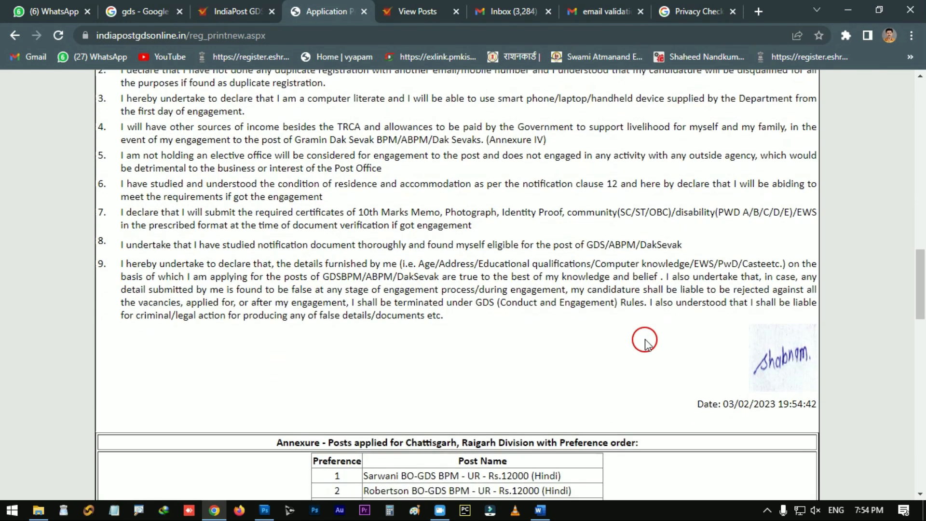
pyautogui.scroll(-3, 645, 340)
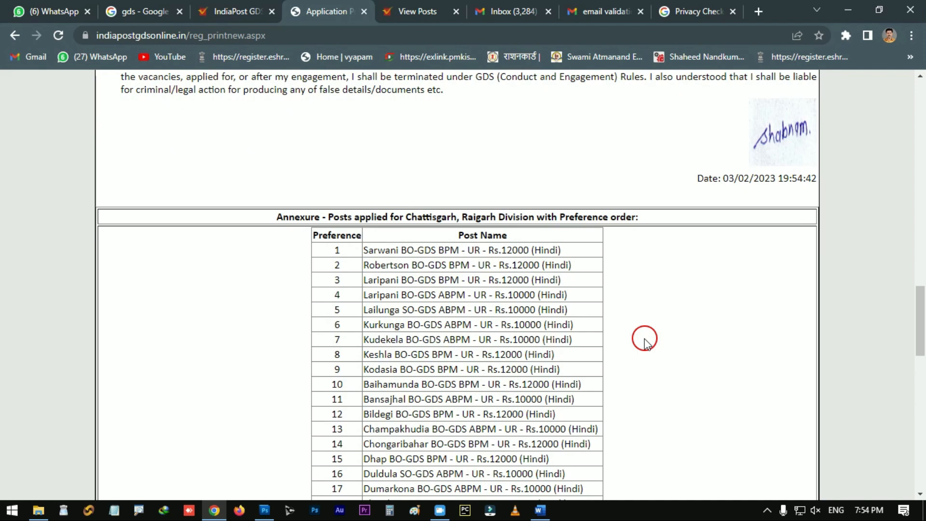
pyautogui.scroll(-10, 646, 341)
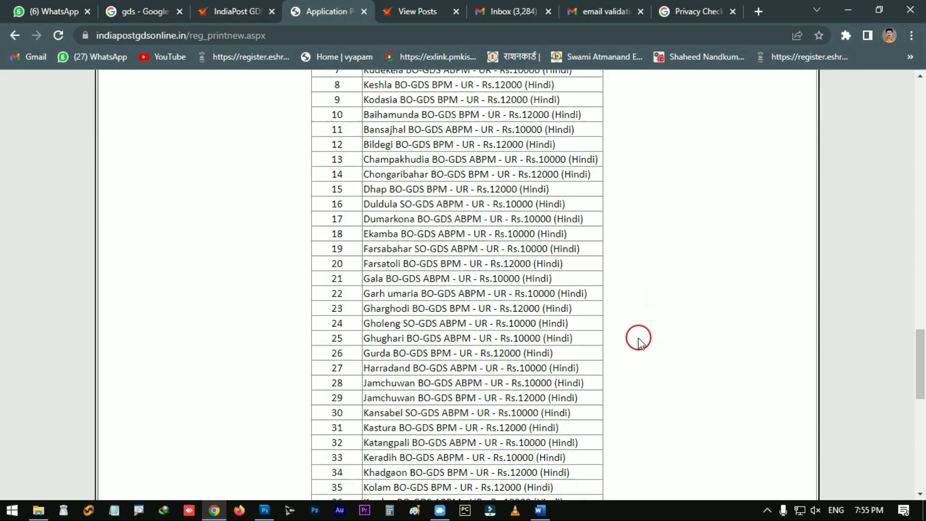
pyautogui.scroll(-6, 637, 339)
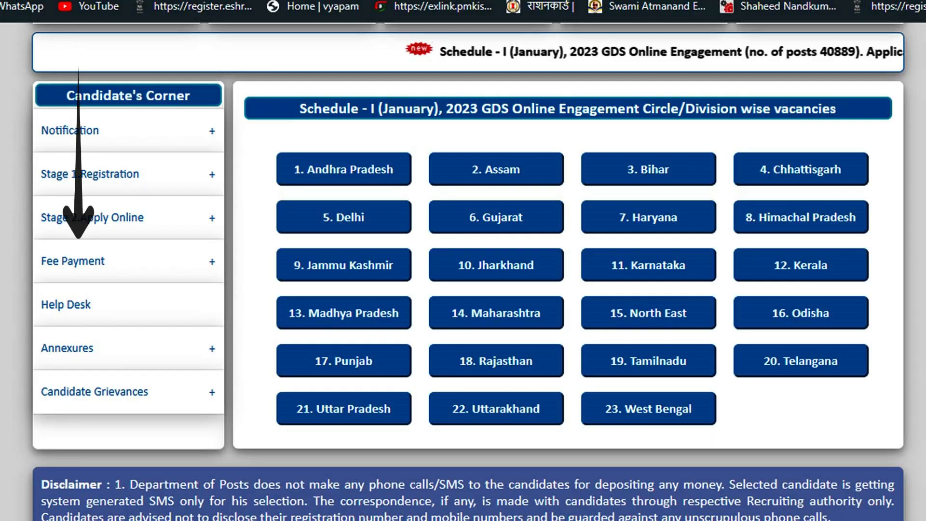
# Paste the registration number into Fee Payment's Check fee status and submit it
pyautogui.click(113, 272)
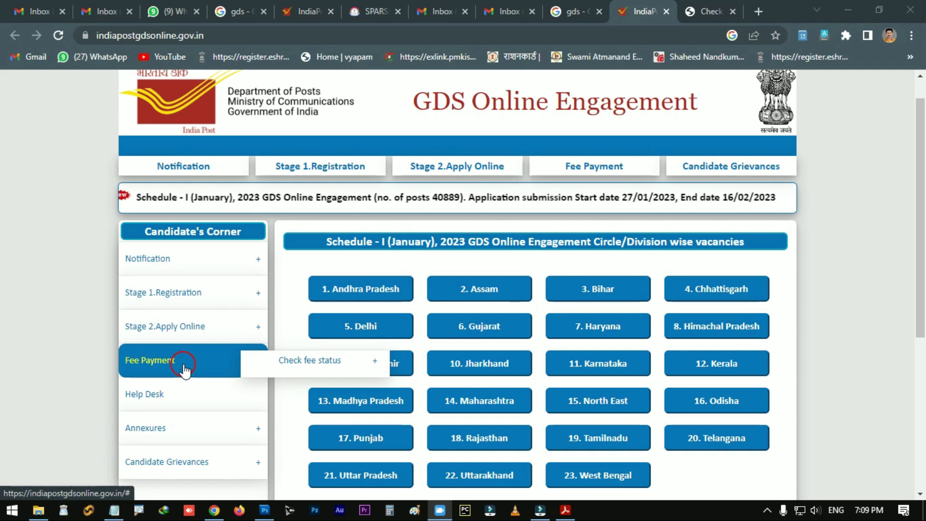
pyautogui.click(314, 362)
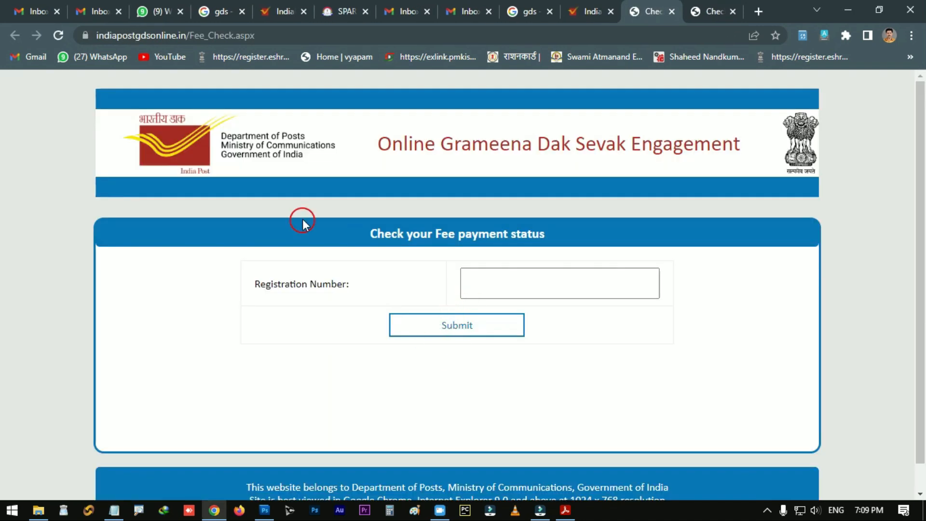
pyautogui.click(471, 287)
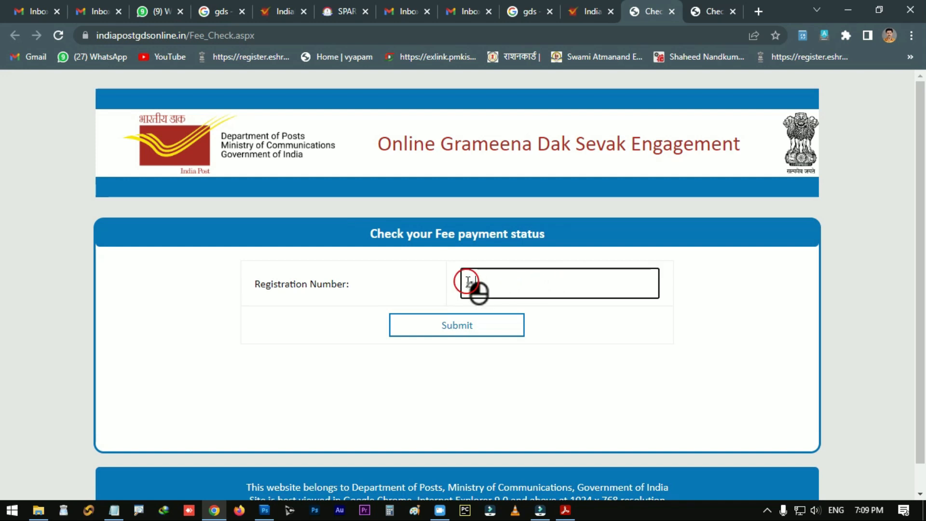
pyautogui.click(453, 325)
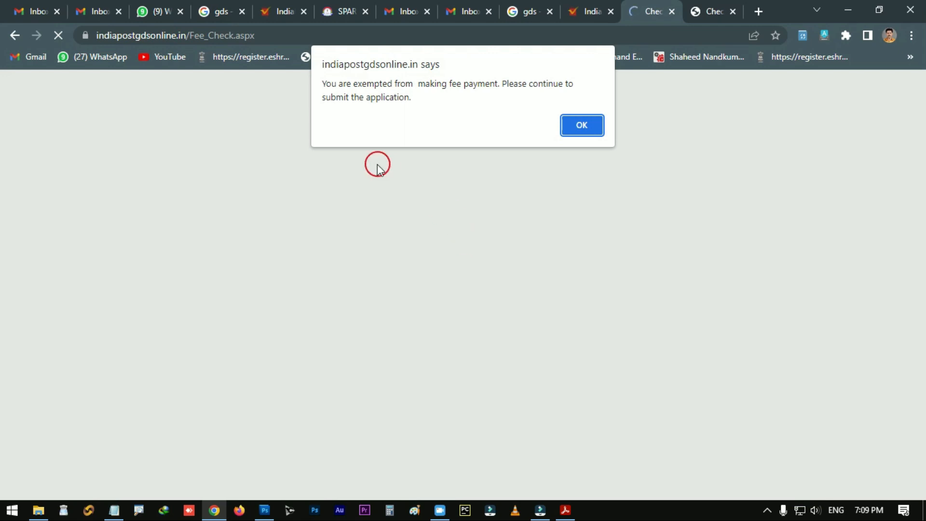